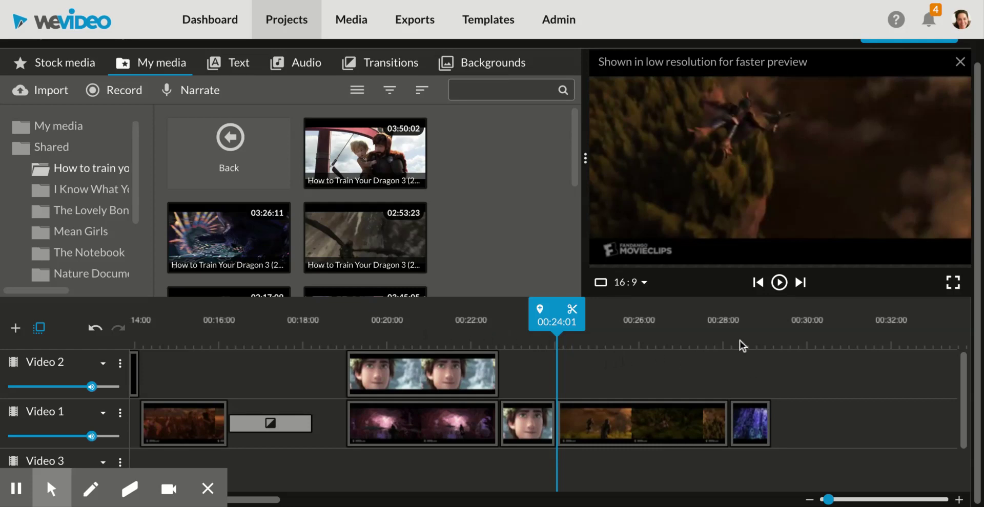
Move the playhead to 00:28:18 and select the last Video 1 clip, the blue forest shot.
click(754, 328)
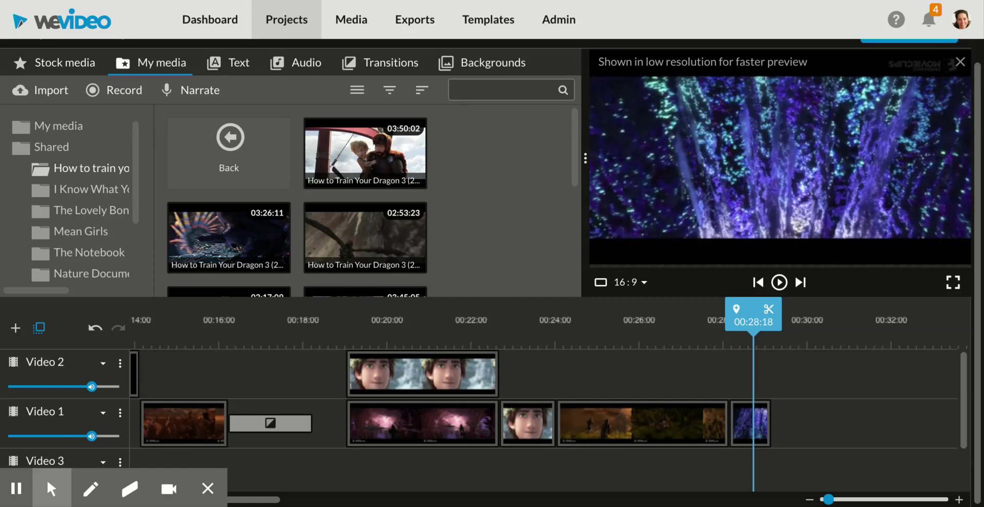
click(742, 427)
In the forest clip's Transform settings, try scales 2.36 down to 0.5, then reset Scale to 1.
double_click(743, 430)
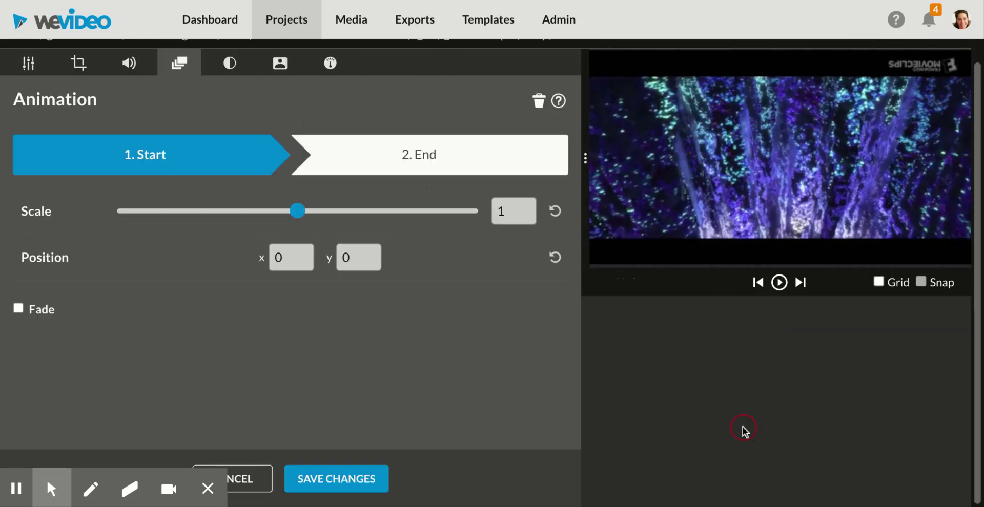
click(24, 68)
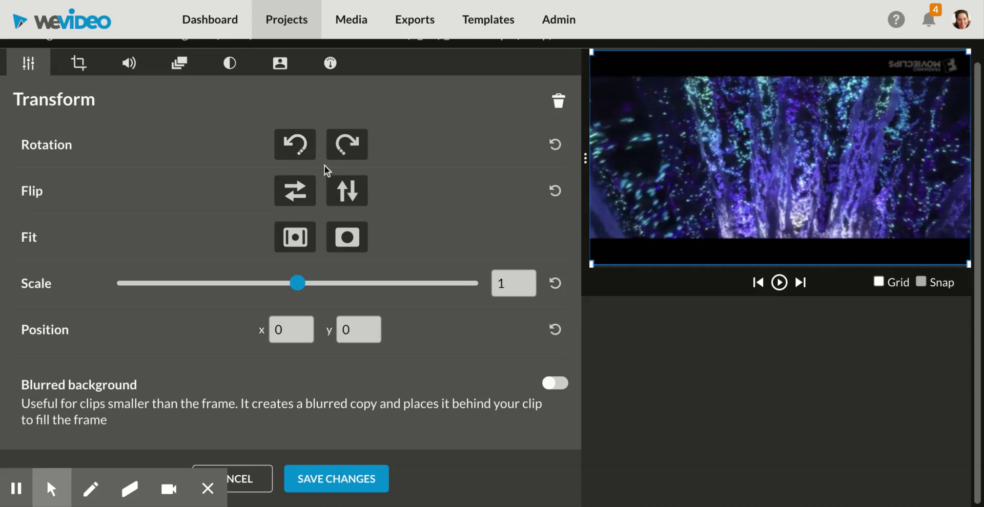
click(296, 285)
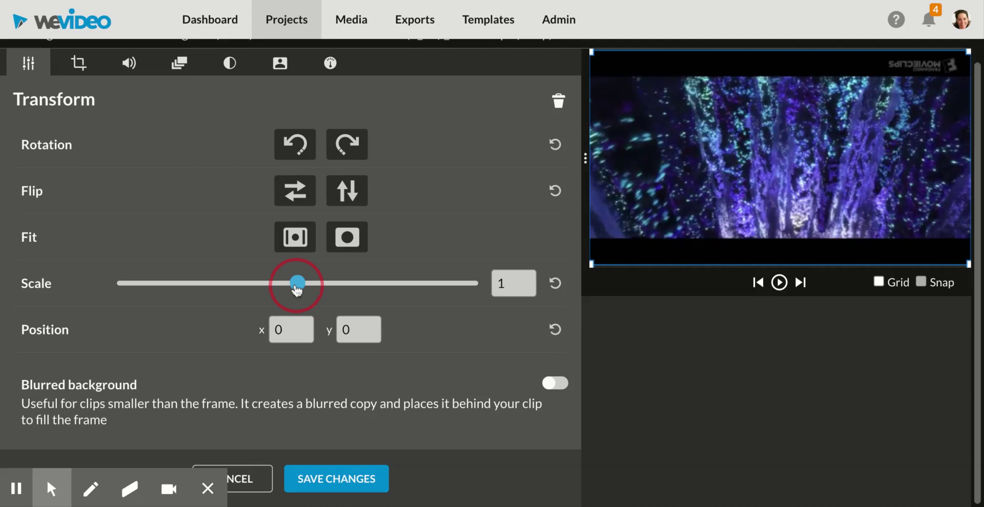
drag(296, 288, 309, 289)
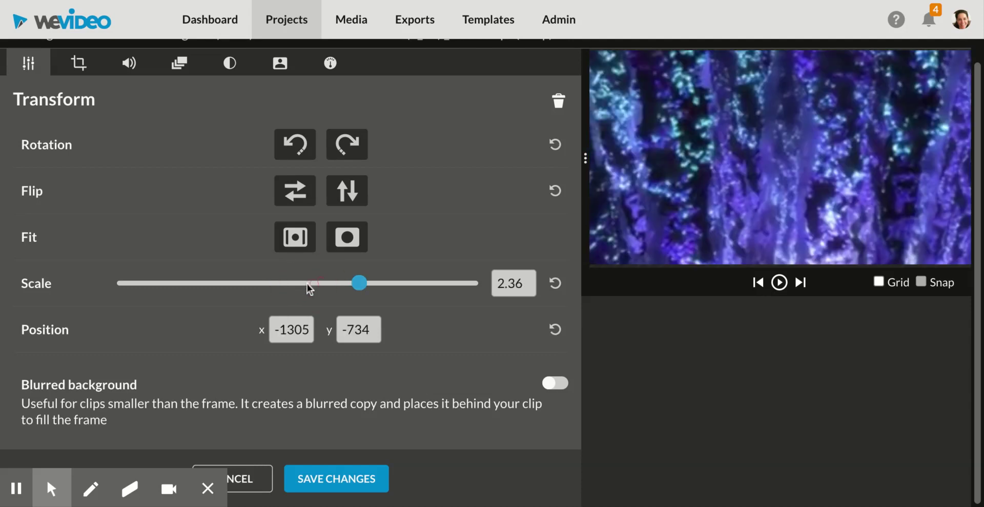
click(359, 286)
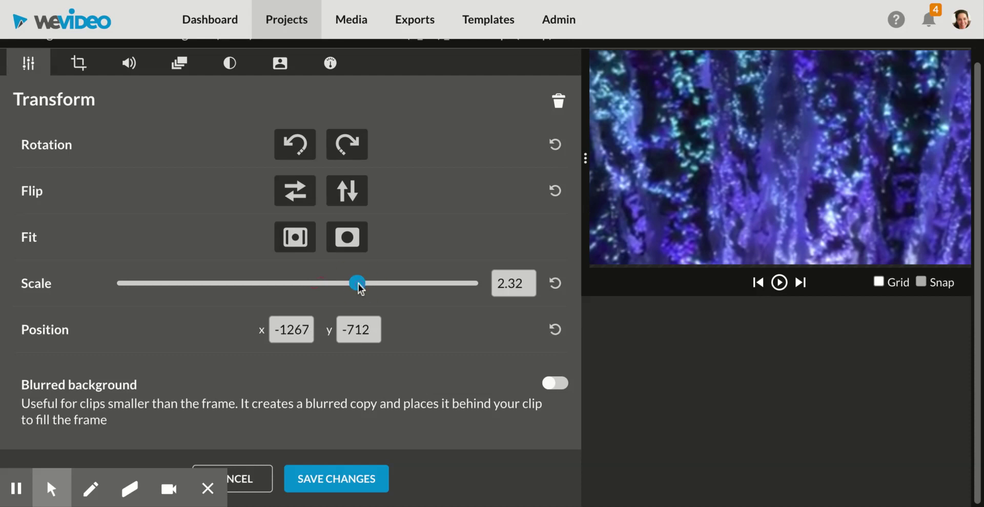
click(336, 284)
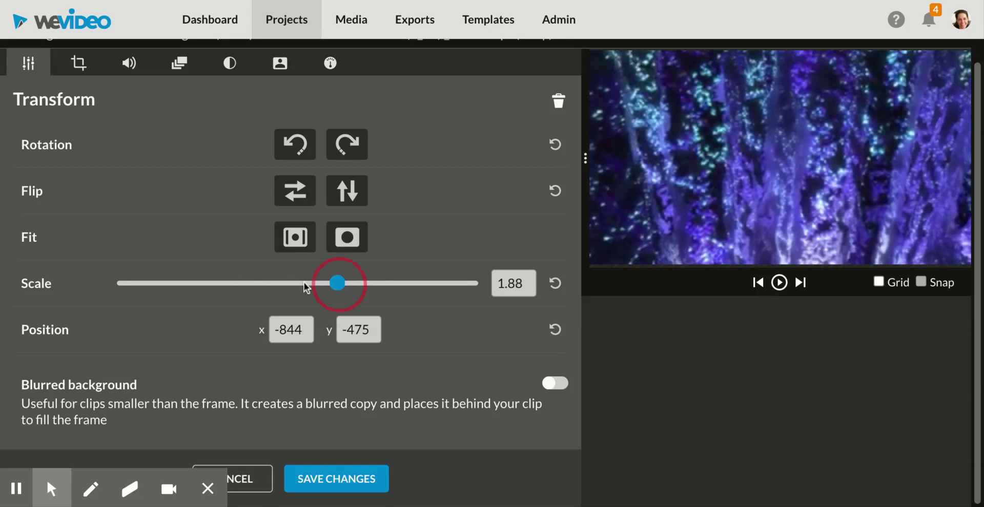
click(342, 287)
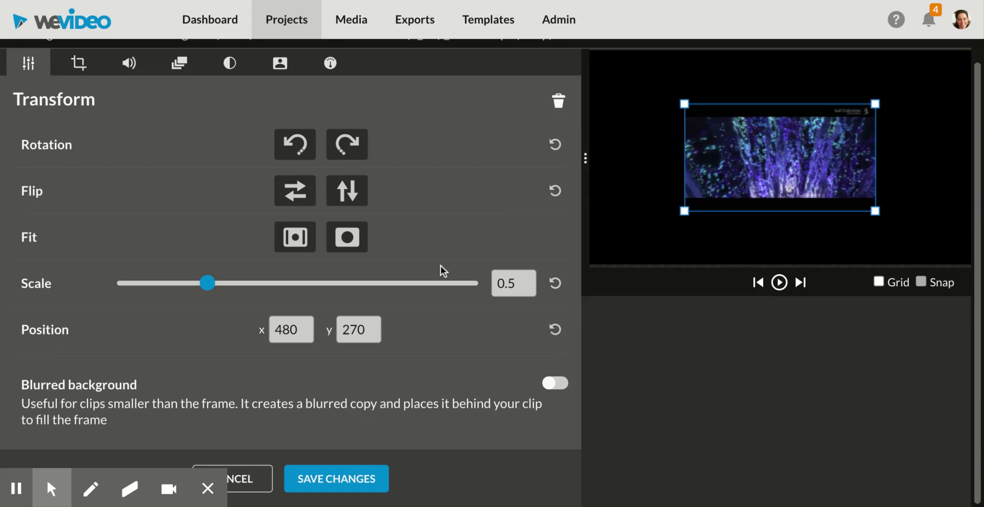
click(560, 287)
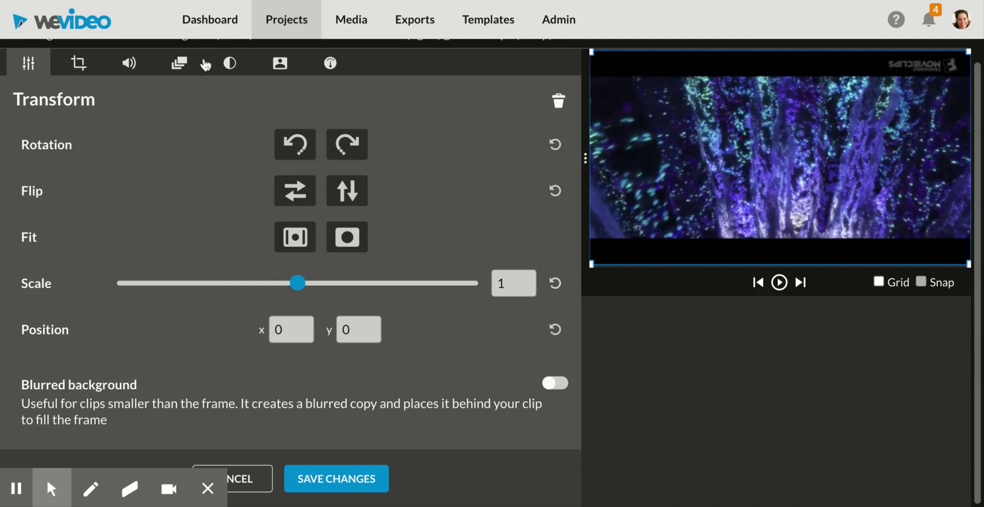
Trial-crop 238 off the forest clip's left edge, then reset the horizontal crop to 0.
click(82, 70)
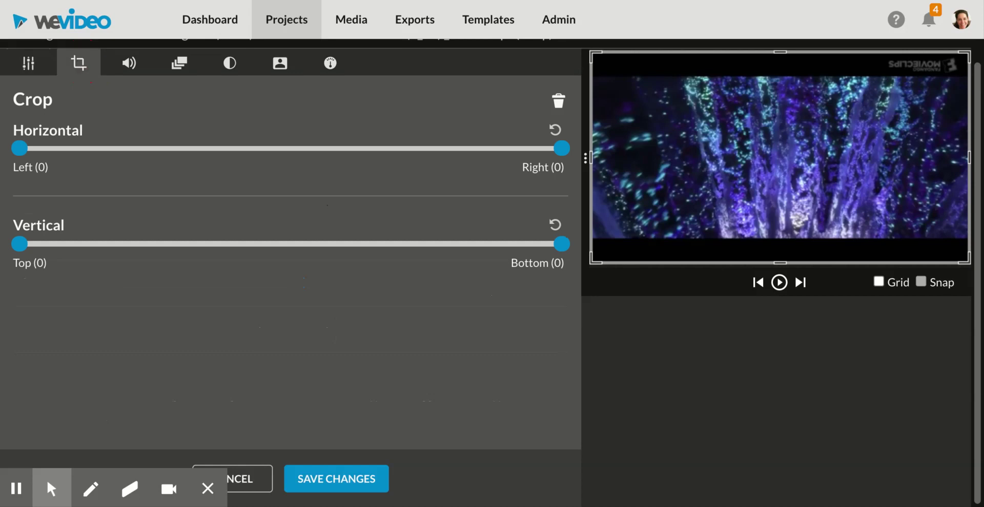
click(21, 150)
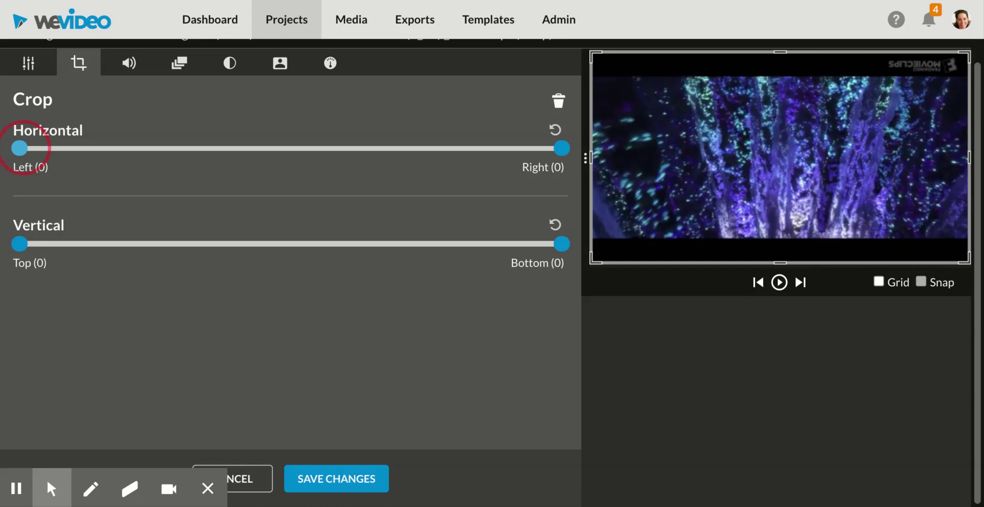
drag(21, 149, 24, 146)
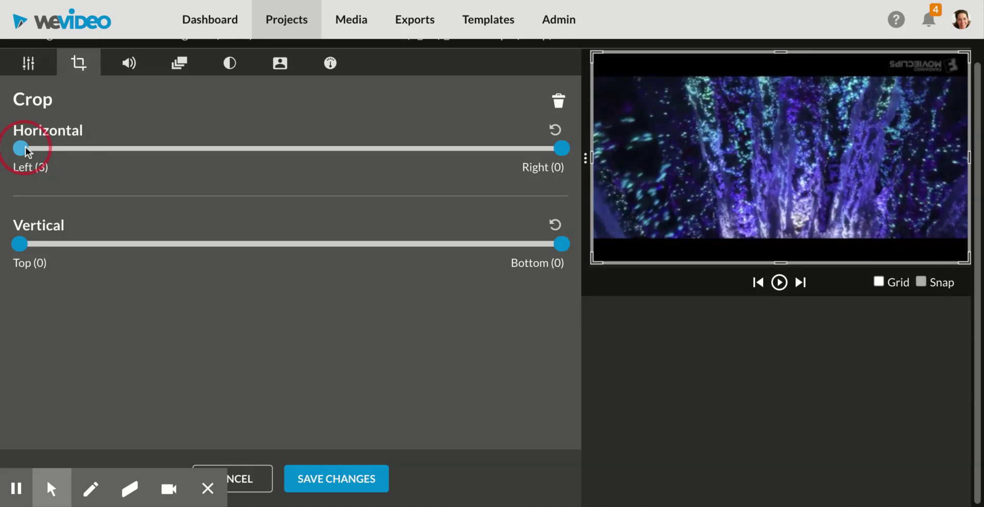
drag(25, 146, 30, 147)
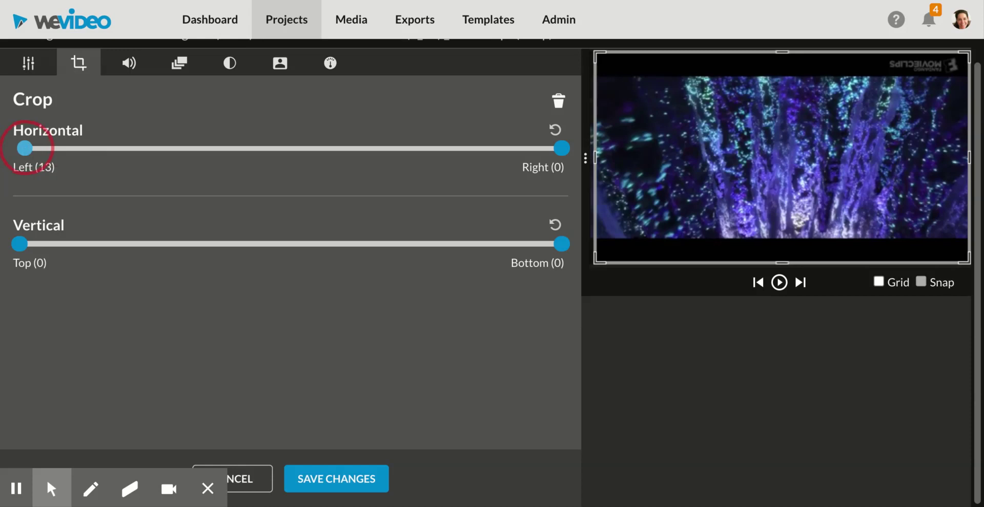
drag(523, 129, 595, 156)
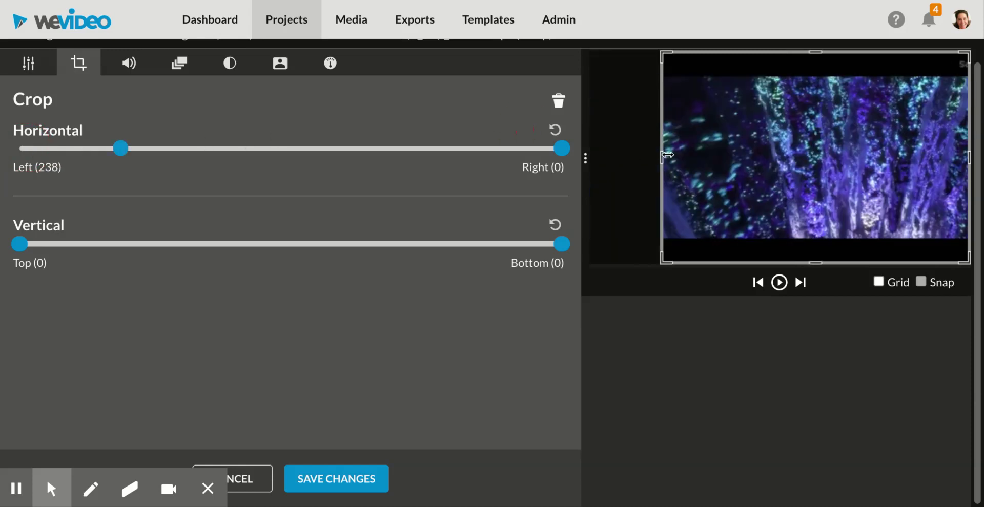
click(556, 130)
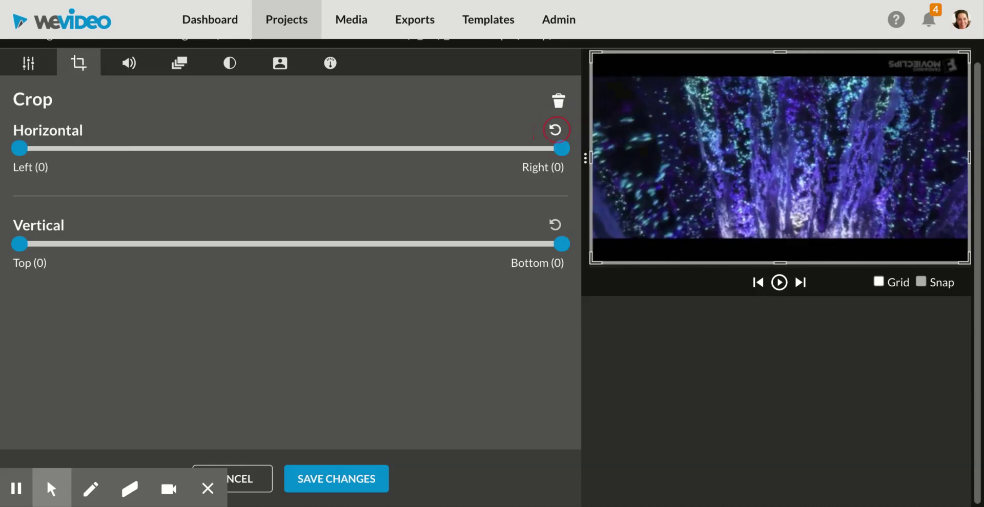
Mute and unmute the forest clip's audio, then show its Animation settings at Scale 1.
click(131, 65)
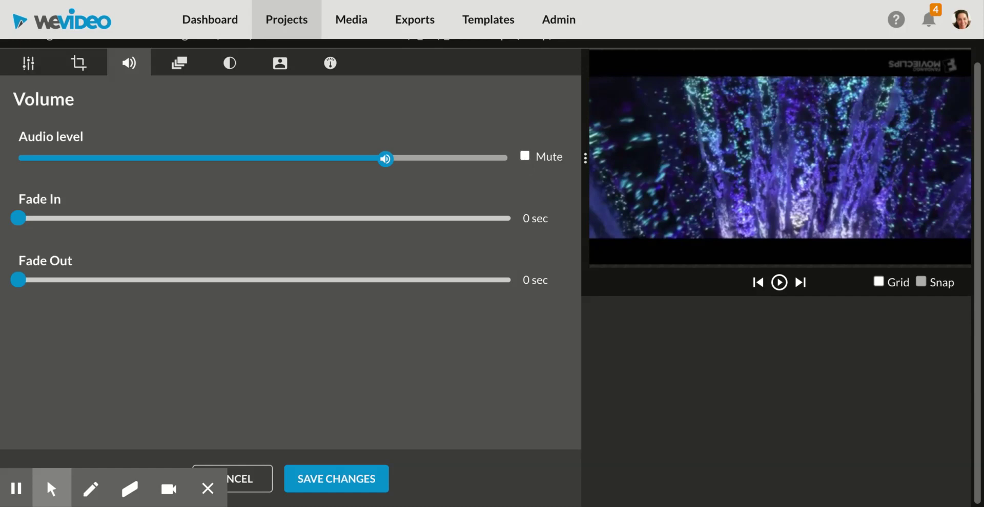
click(524, 157)
click(525, 157)
click(184, 62)
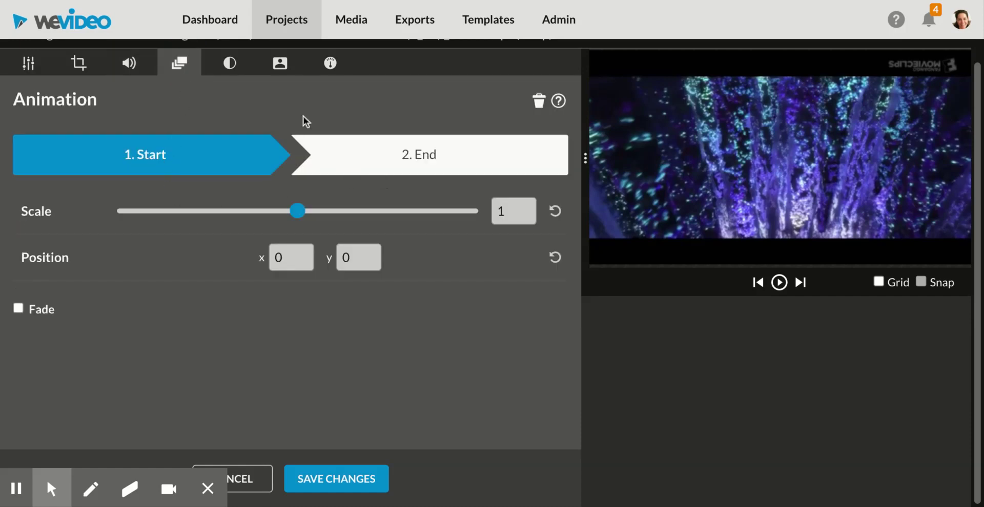
In the forest clip's Color settings, drag Saturation fully left to -100.
click(229, 66)
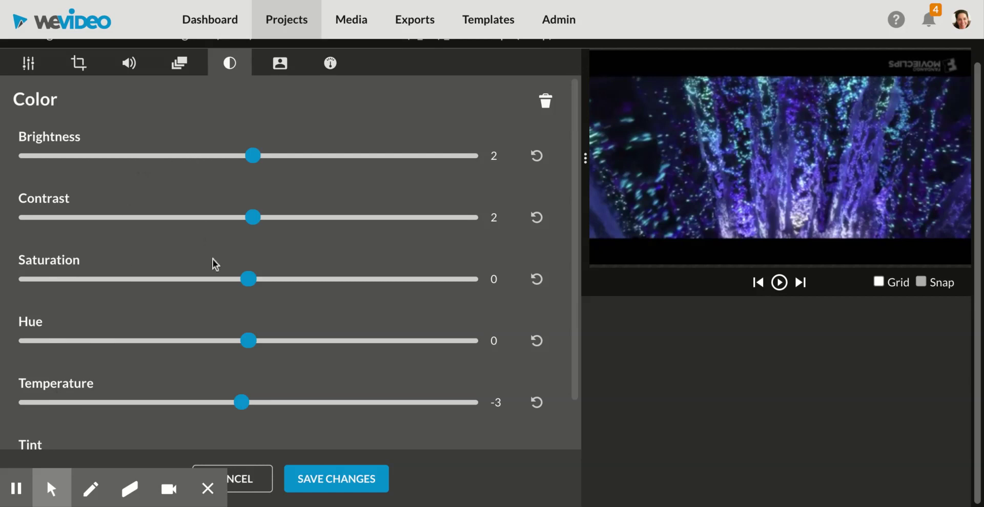
click(249, 278)
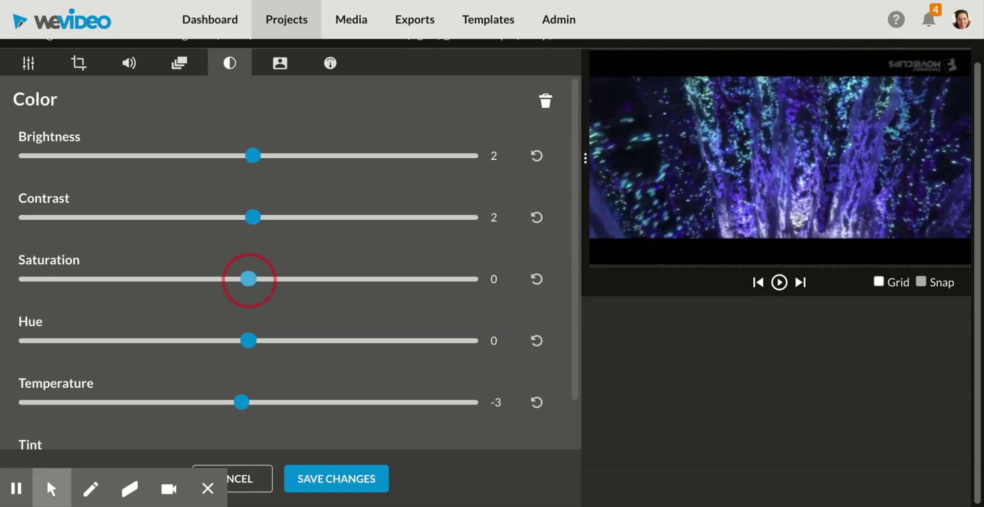
drag(248, 278, 18, 279)
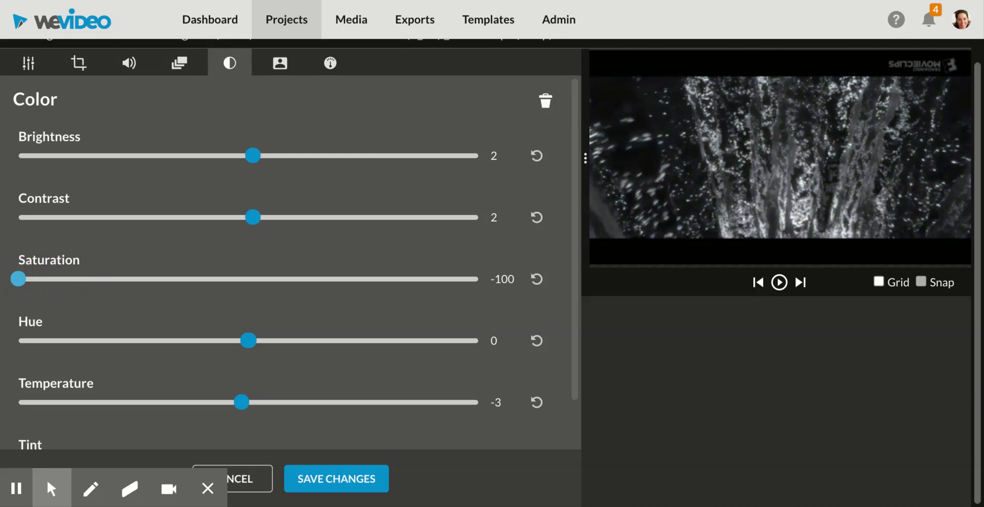
click(19, 279)
Reset Saturation to 0, set Hue to 101 for a red-pink tint, and save the changes.
click(537, 279)
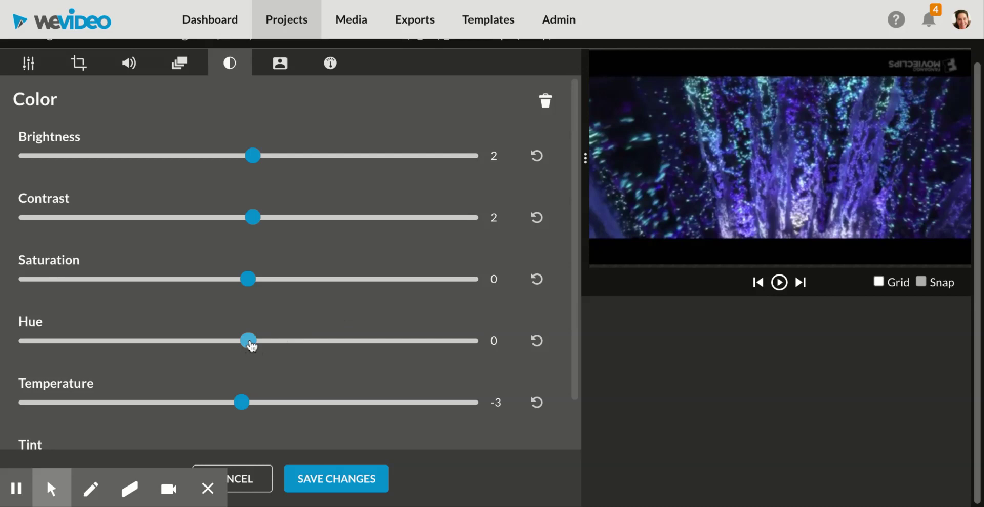
drag(250, 342, 329, 340)
drag(360, 331, 379, 323)
click(342, 480)
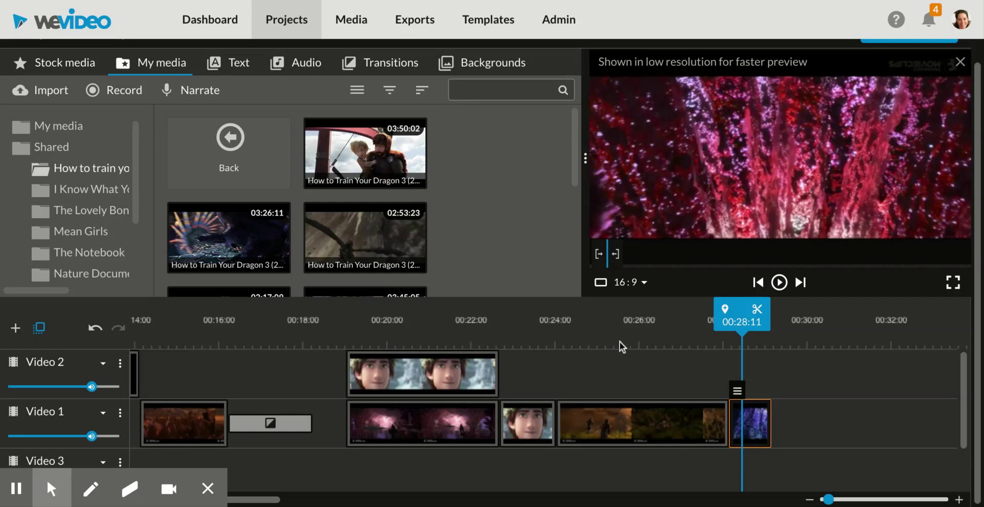
Play and stop the timeline, then open the long battle-scene clip on Video 1 in the clip editor.
click(615, 430)
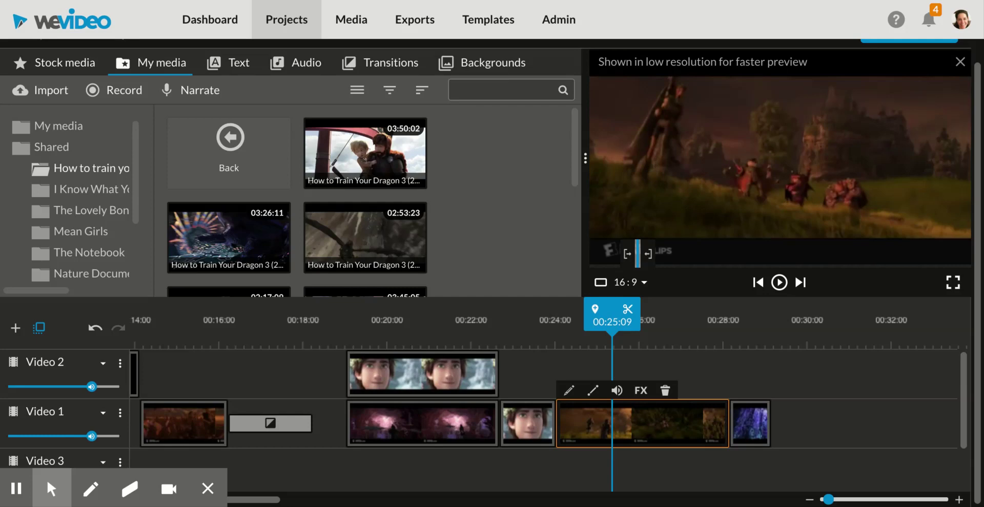
key(space)
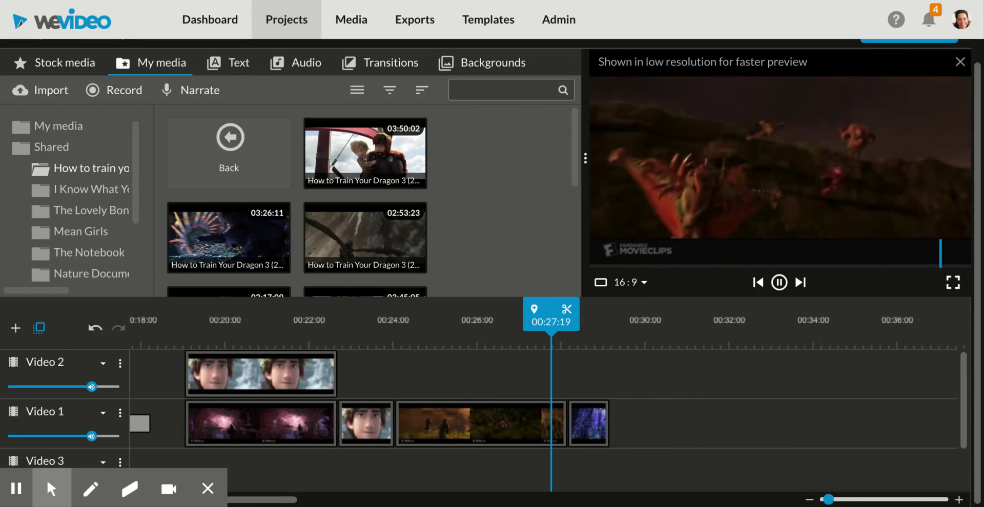
key(space)
click(469, 428)
double_click(470, 428)
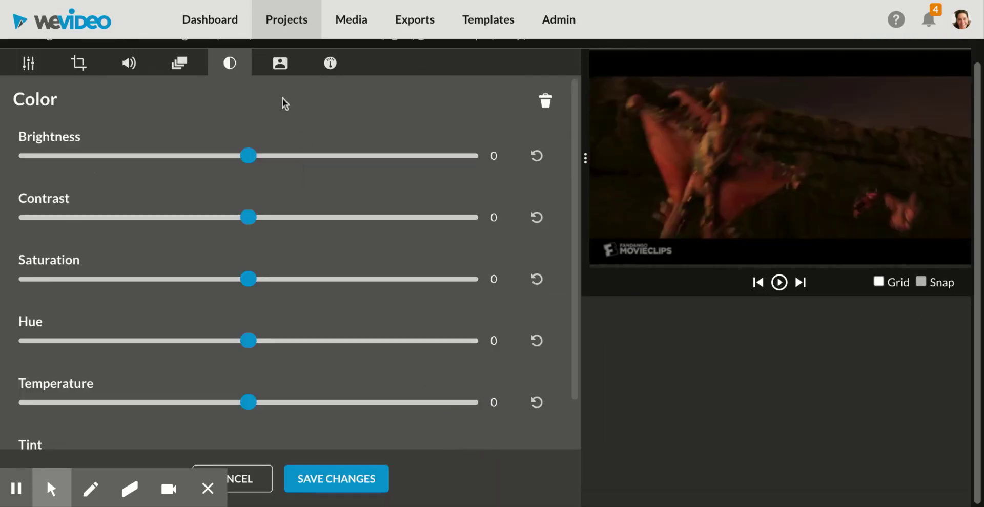
Set the battle-scene clip's speed to -3x after trying -5x, and save the change.
click(331, 63)
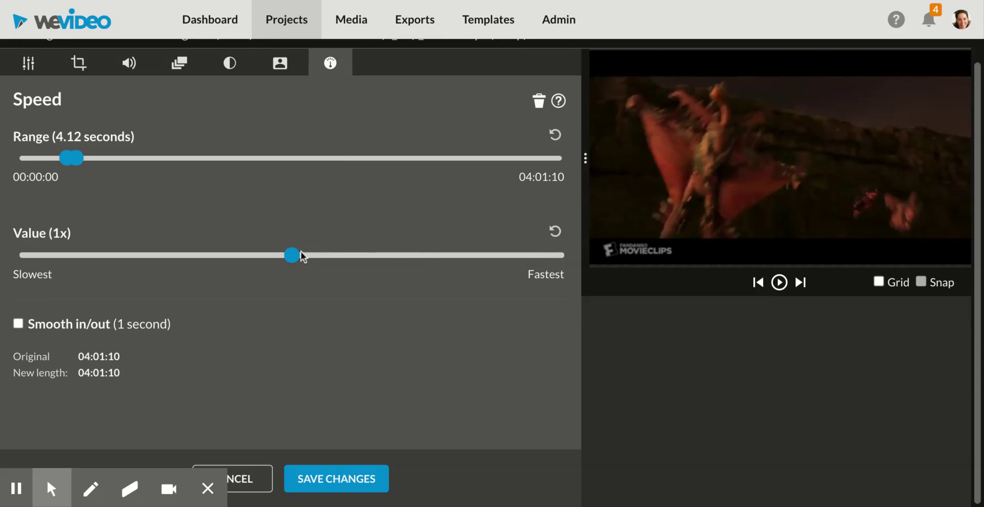
drag(293, 255, 158, 255)
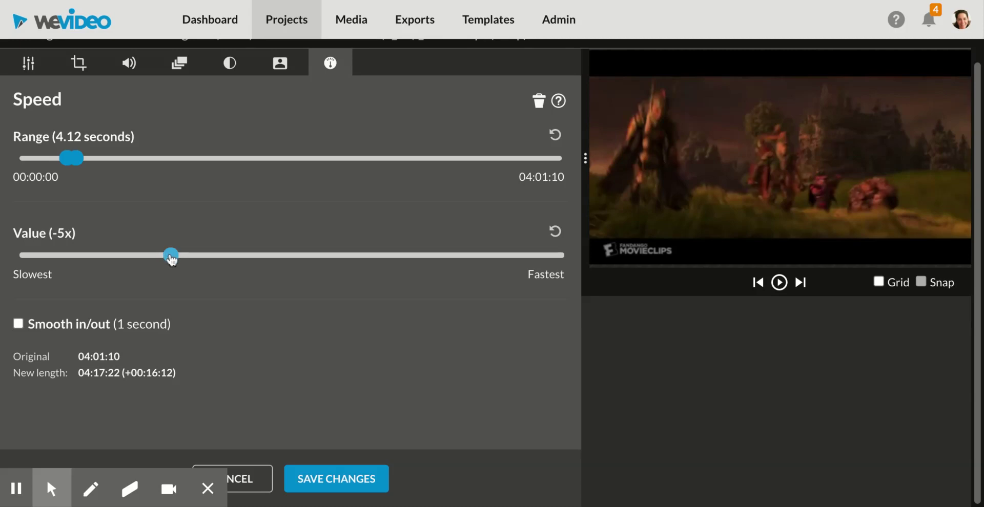
drag(171, 255, 231, 256)
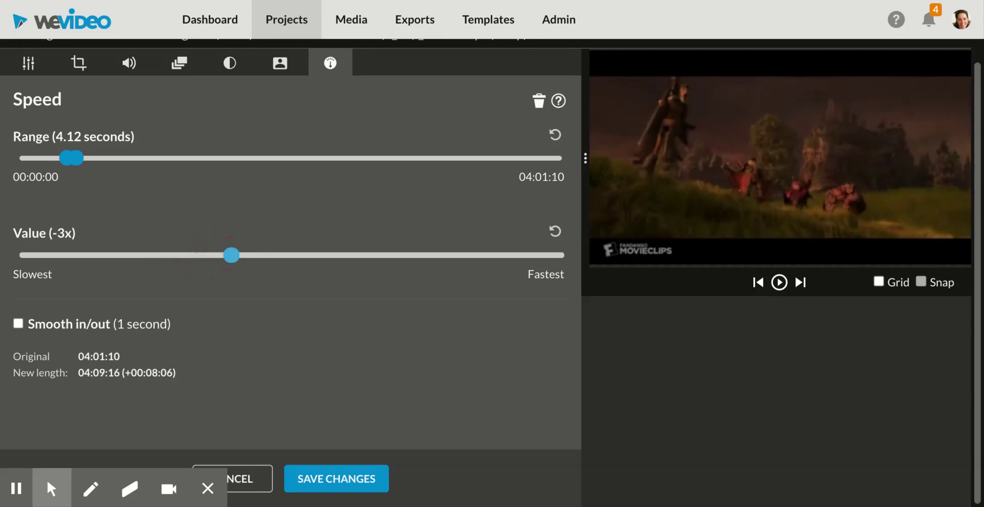
click(345, 485)
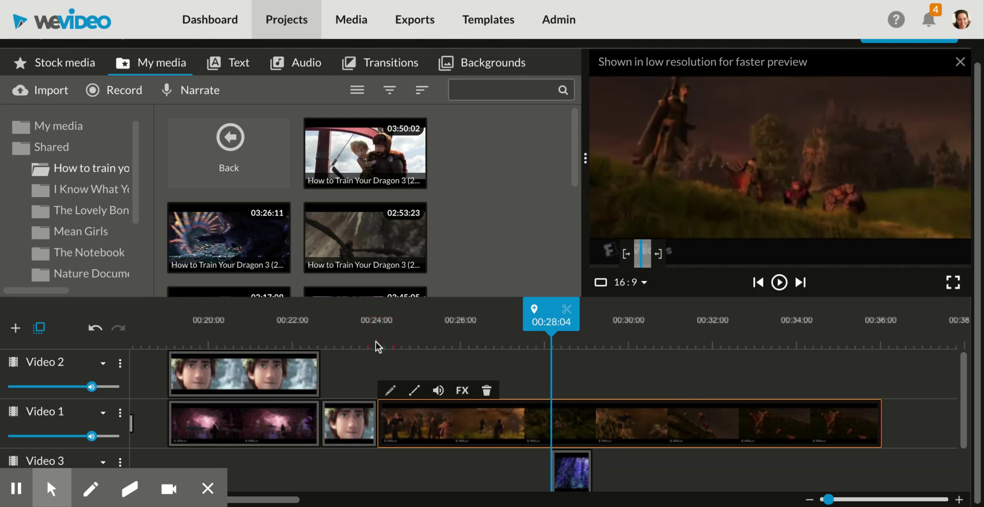
Move the playhead back to 00:24:02 and play the timeline to preview the slowed clip.
drag(551, 310, 380, 310)
key(space)
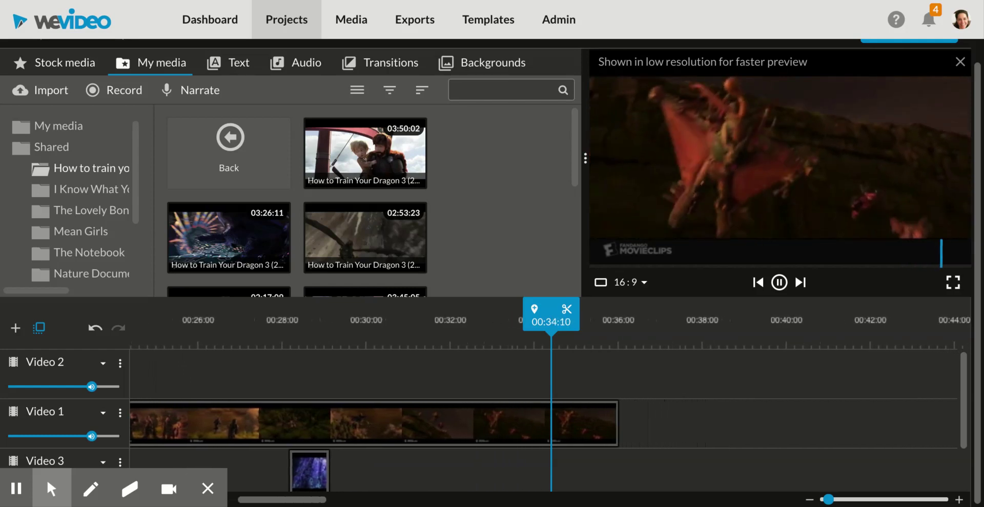
click(359, 423)
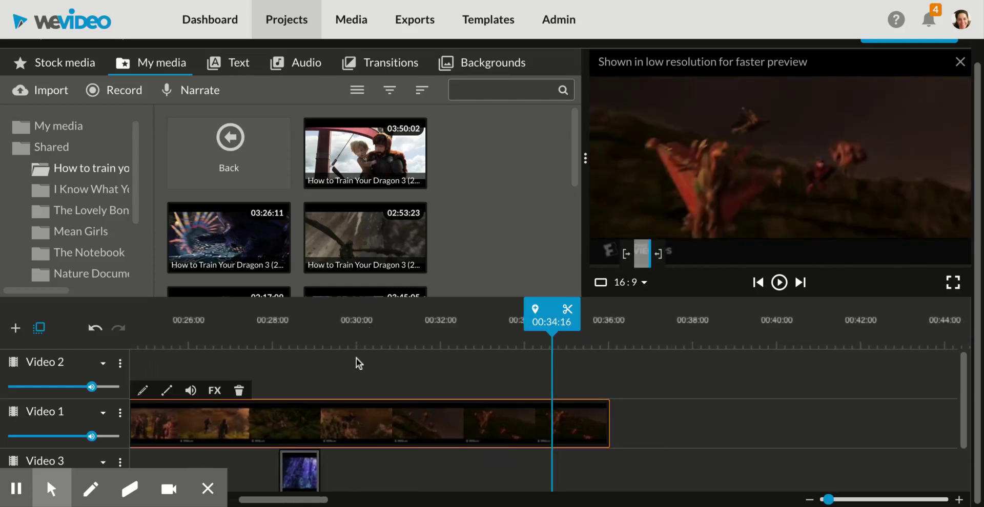
Place the playhead at 00:23:02 and open the short close-up clip of the boy's face for editing.
drag(552, 312, 472, 329)
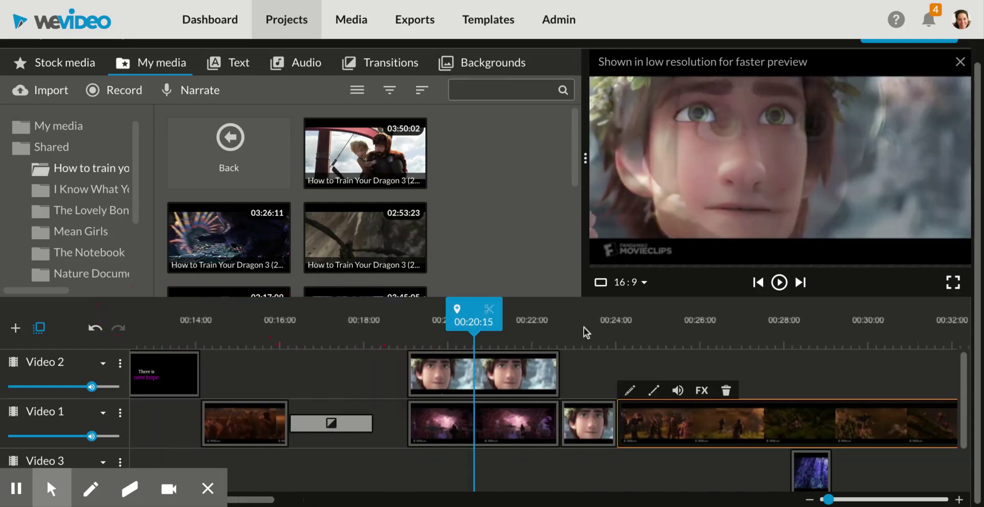
click(578, 328)
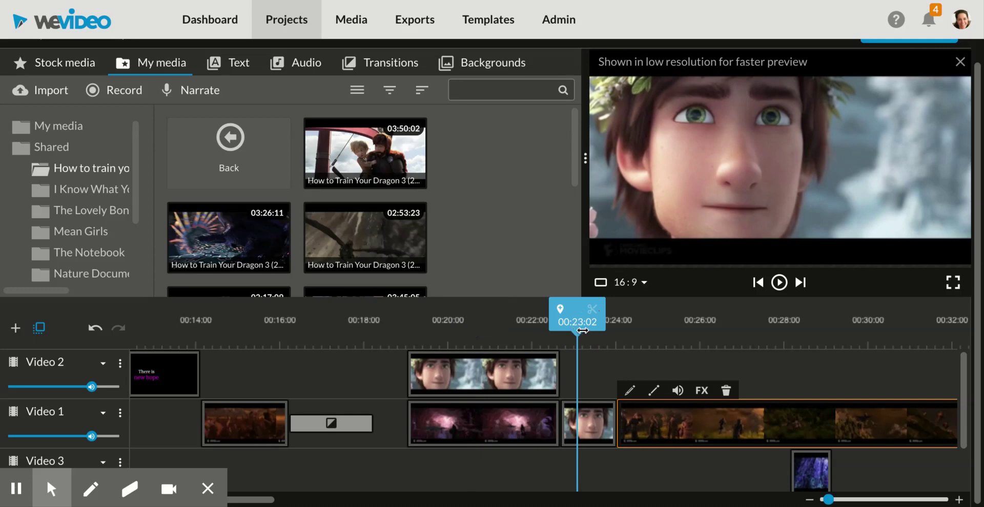
click(591, 432)
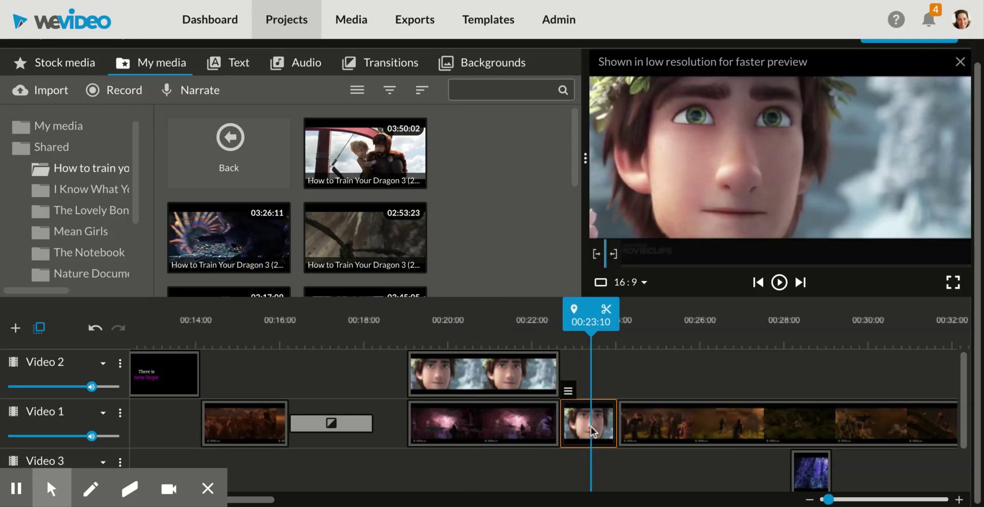
double_click(591, 432)
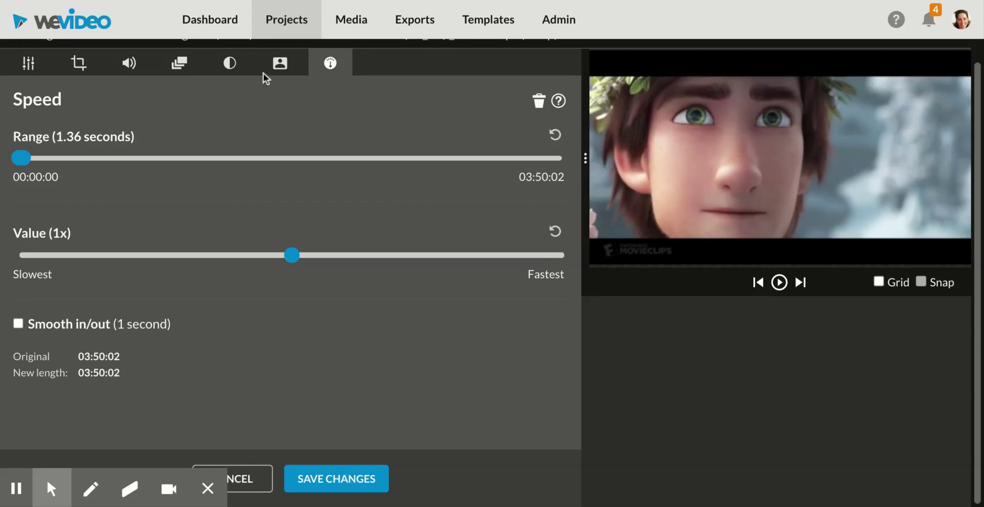
Set the close-up clip's end keyframe to Scale 2.48 at position -938, -349, framing the eyes.
click(180, 64)
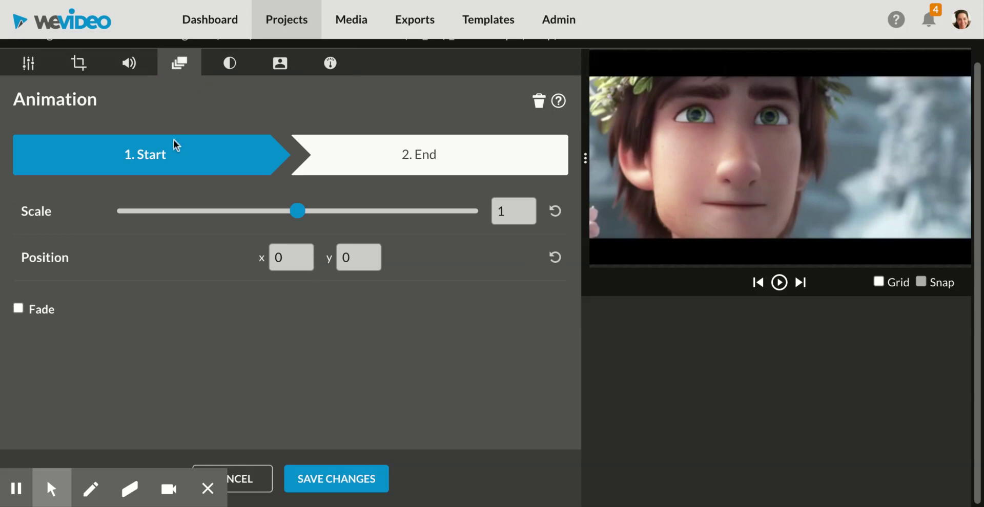
click(147, 160)
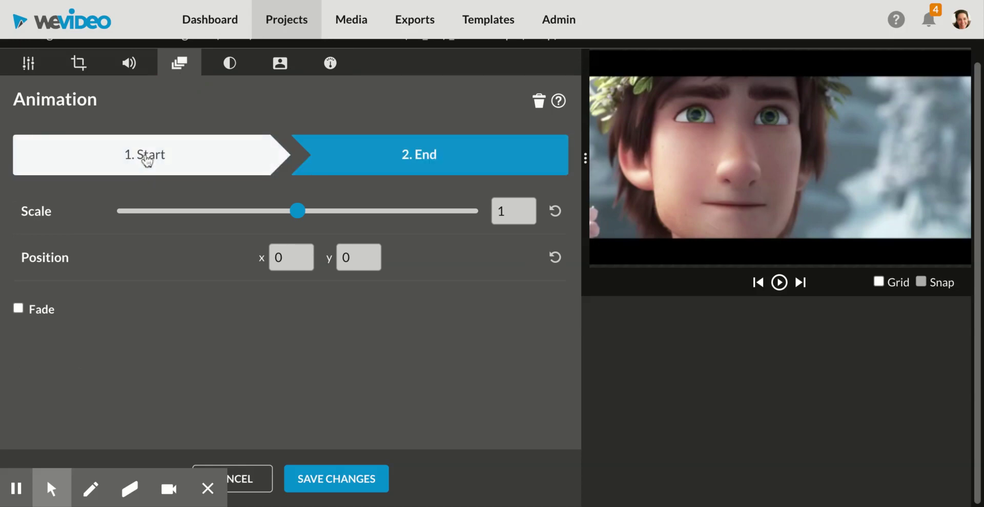
click(149, 160)
click(157, 159)
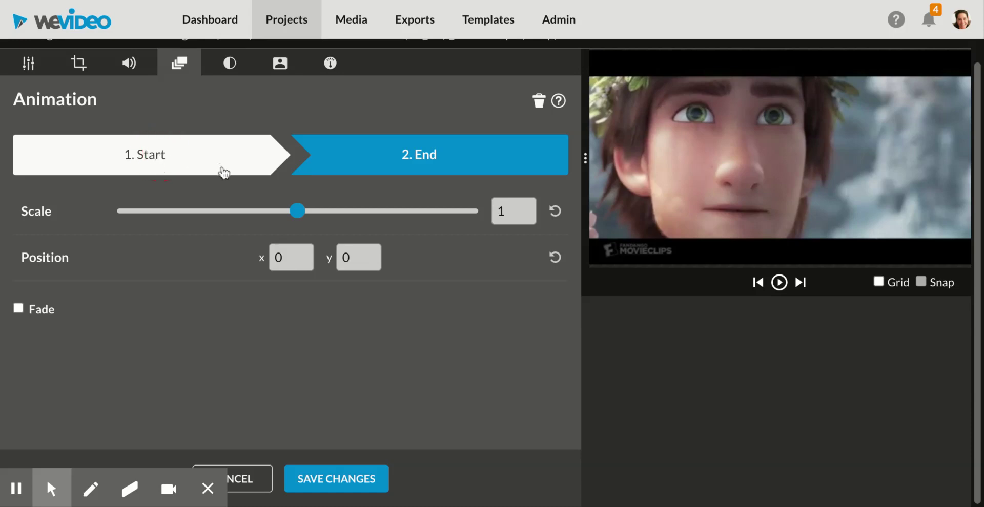
click(194, 159)
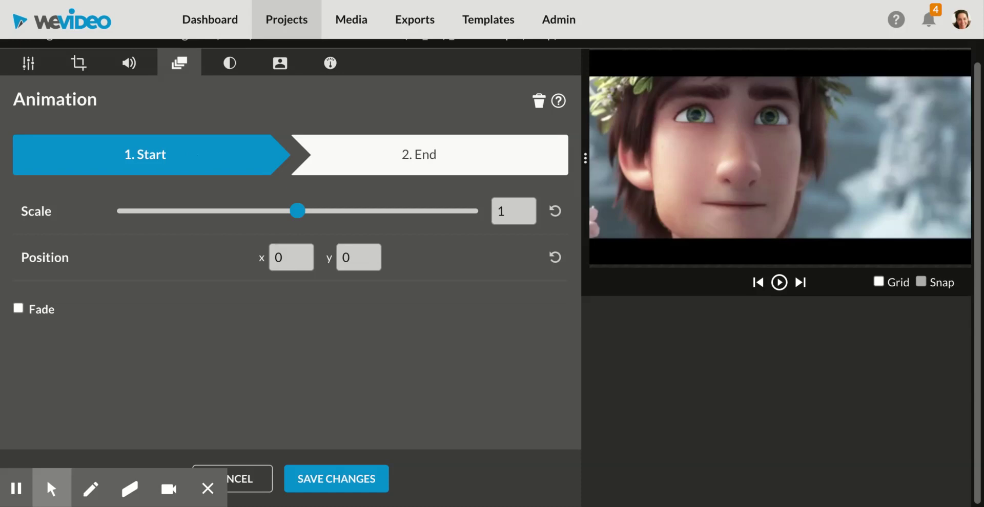
click(391, 160)
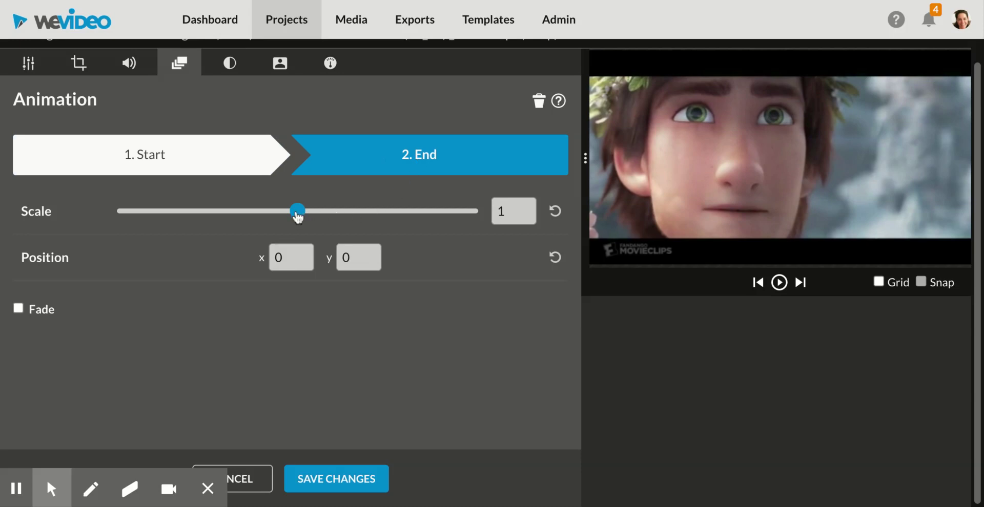
drag(297, 211, 364, 210)
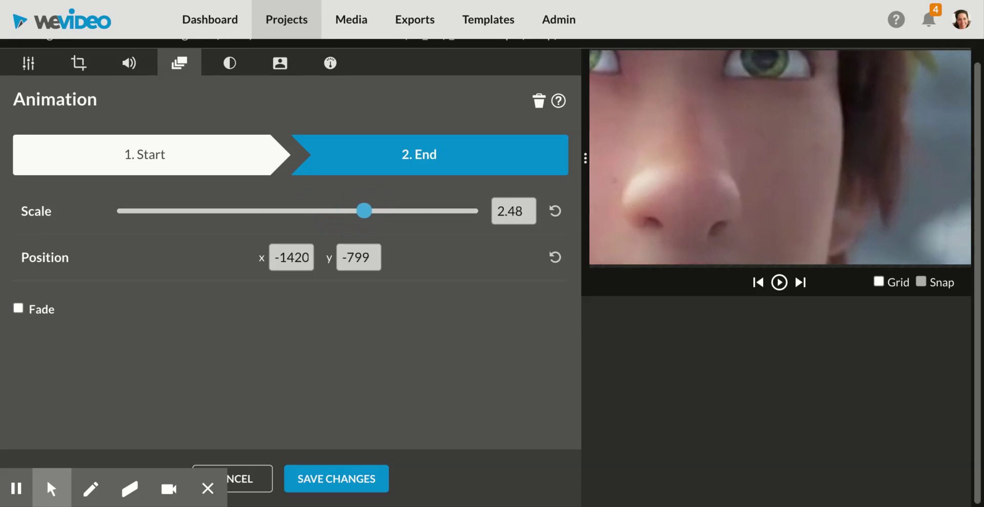
drag(777, 128, 873, 217)
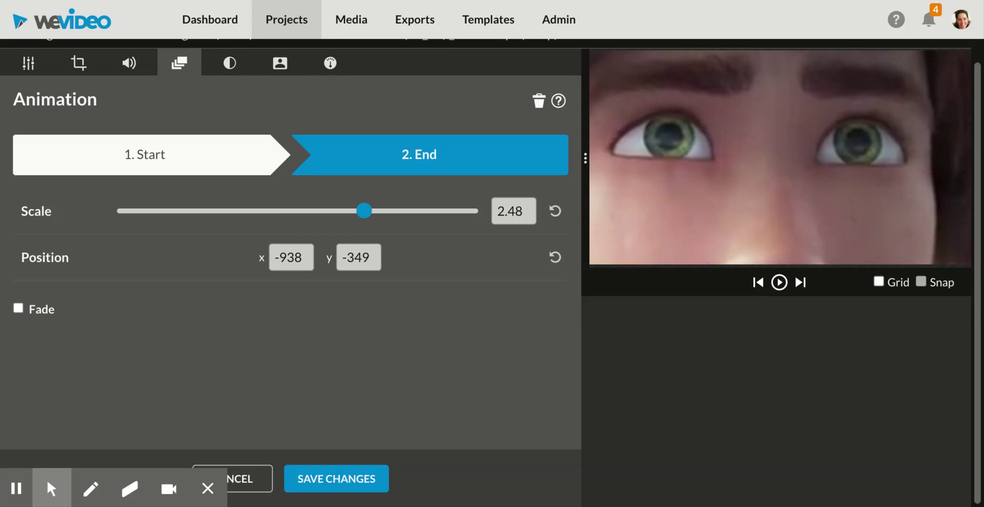
Confirm the start keyframe stays full size, preview the zoom, and save the animation.
click(193, 156)
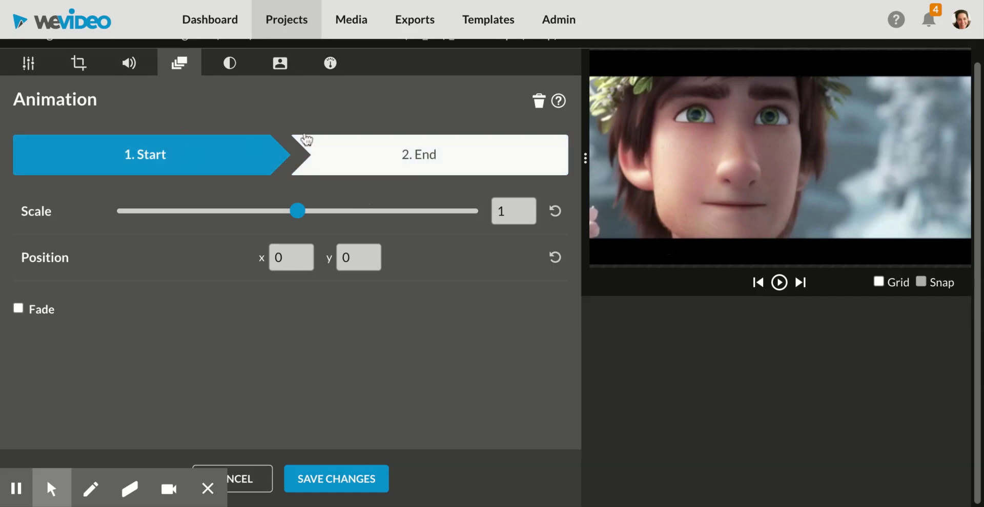
click(424, 161)
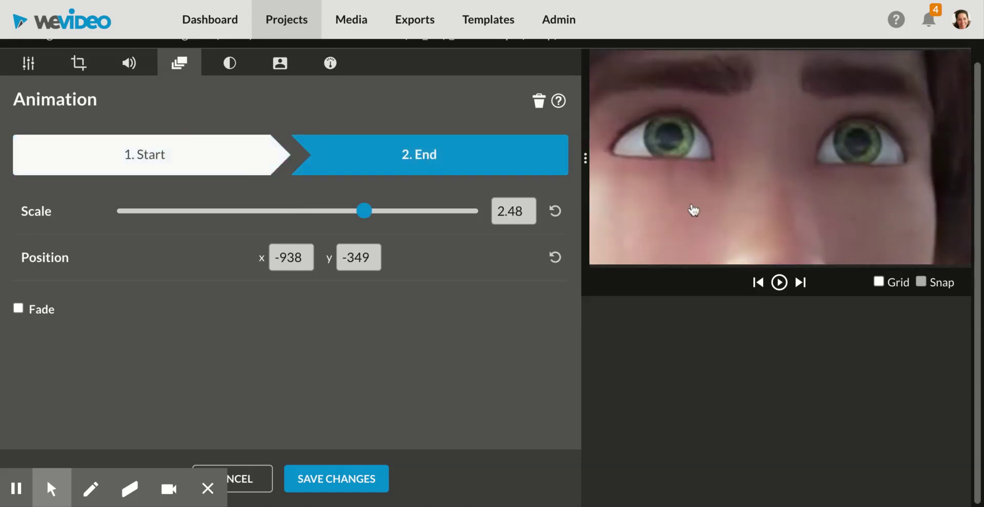
click(779, 283)
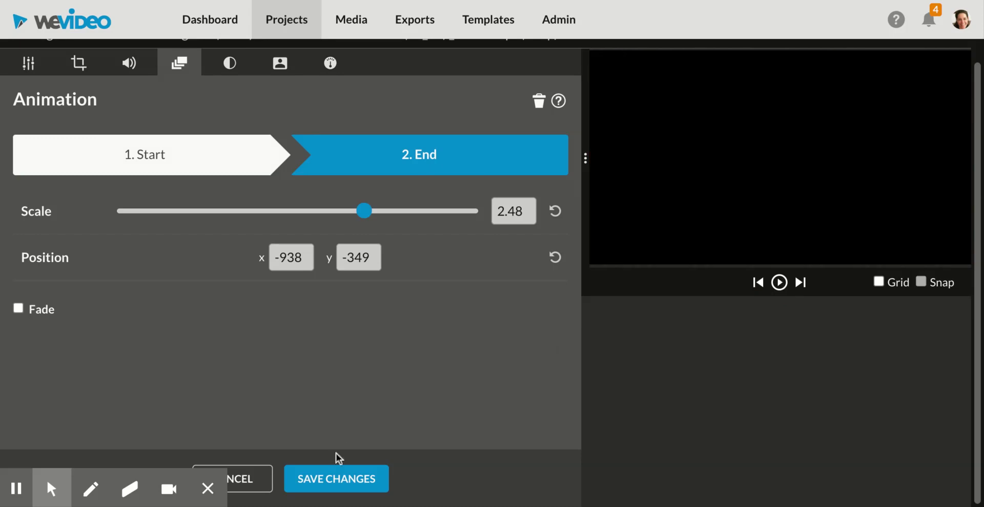
click(336, 480)
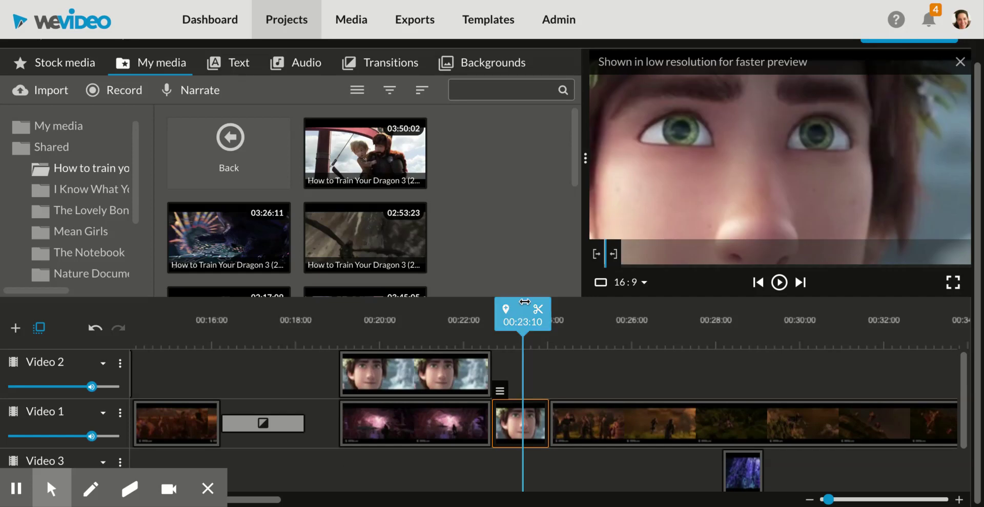
Play back the Hiccup section from 00:22:17, stopping at 00:24:20.
drag(524, 307, 493, 307)
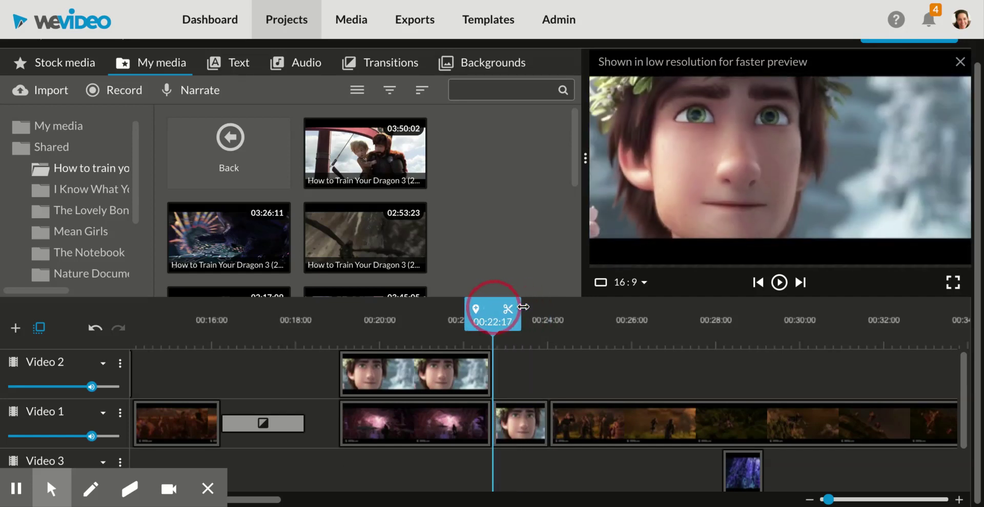
key(space)
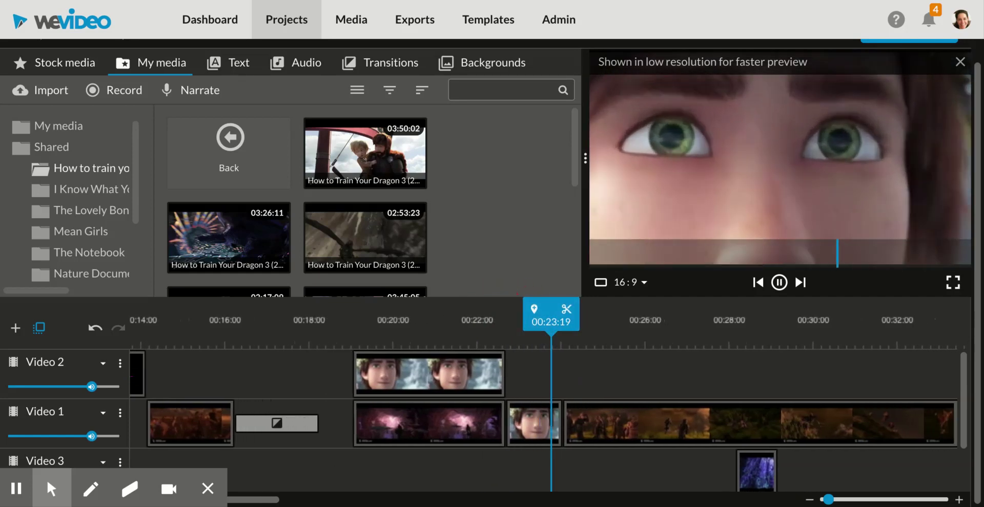
click(490, 424)
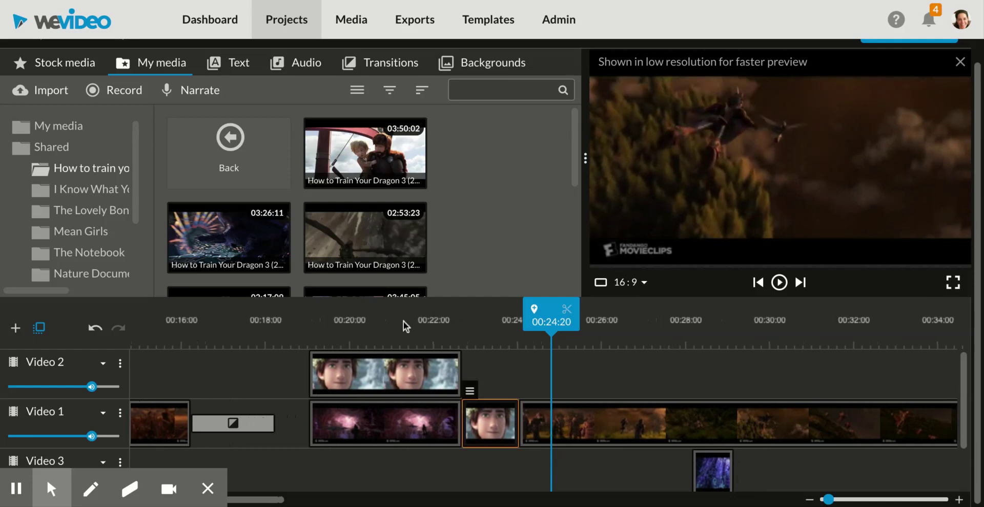
Select the Hiccup clip on Video 2.
click(525, 371)
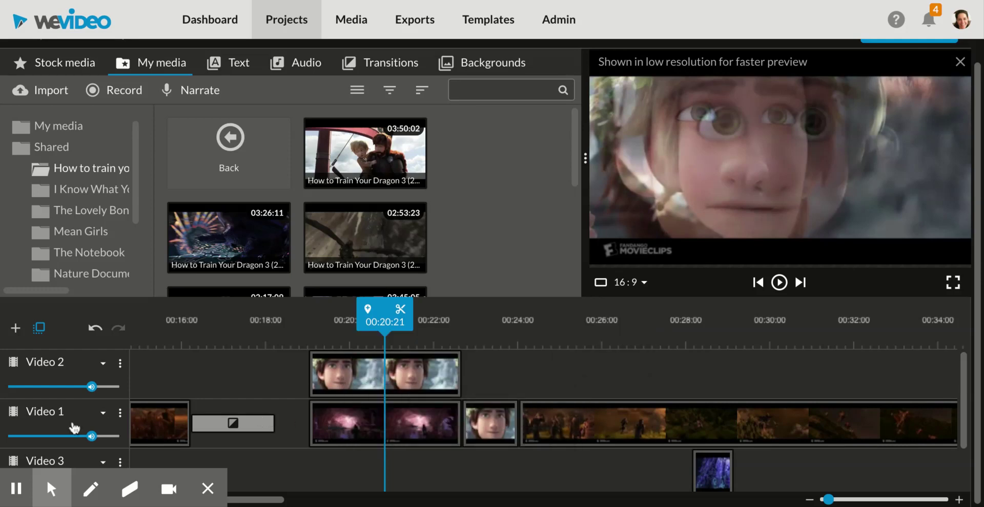
click(325, 423)
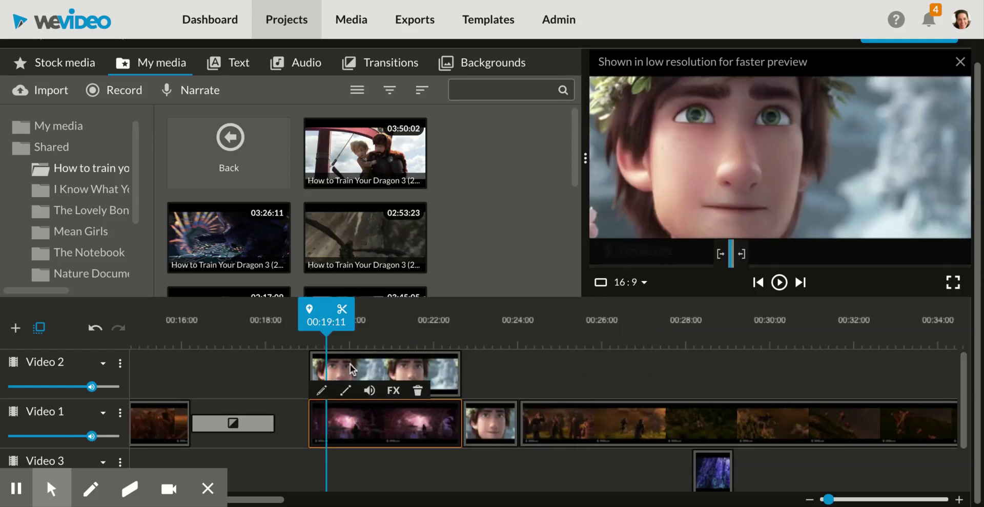
click(349, 365)
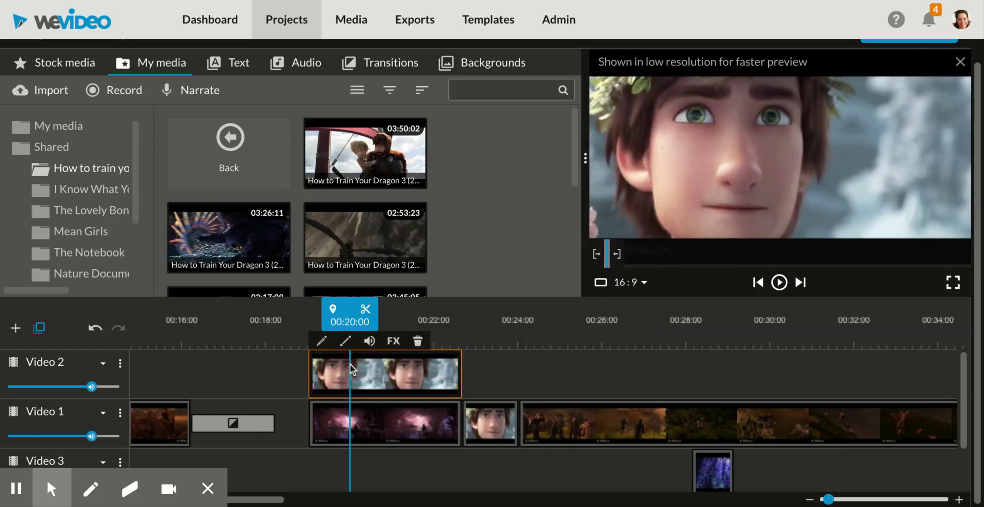
Crop the Video 2 Hiccup close-up's right side to 542 and save the change.
double_click(390, 383)
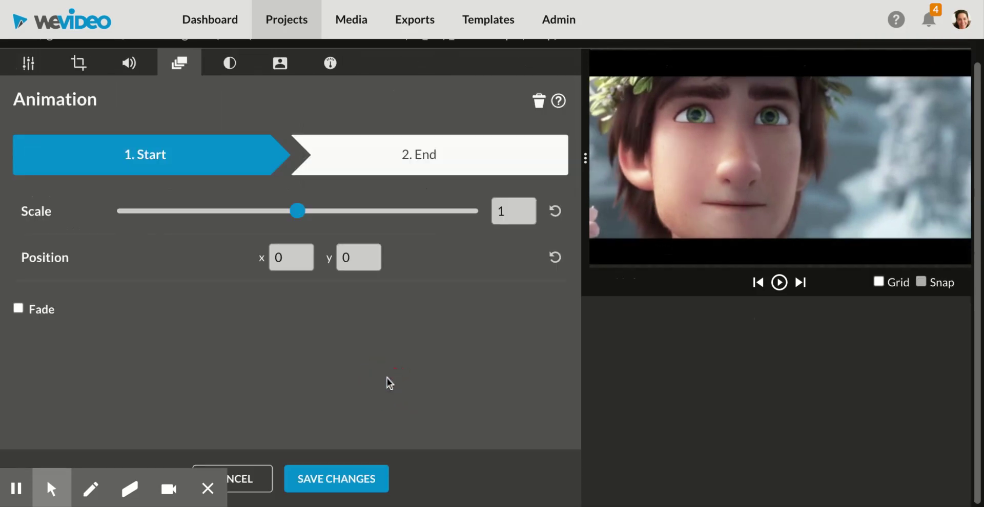
click(79, 63)
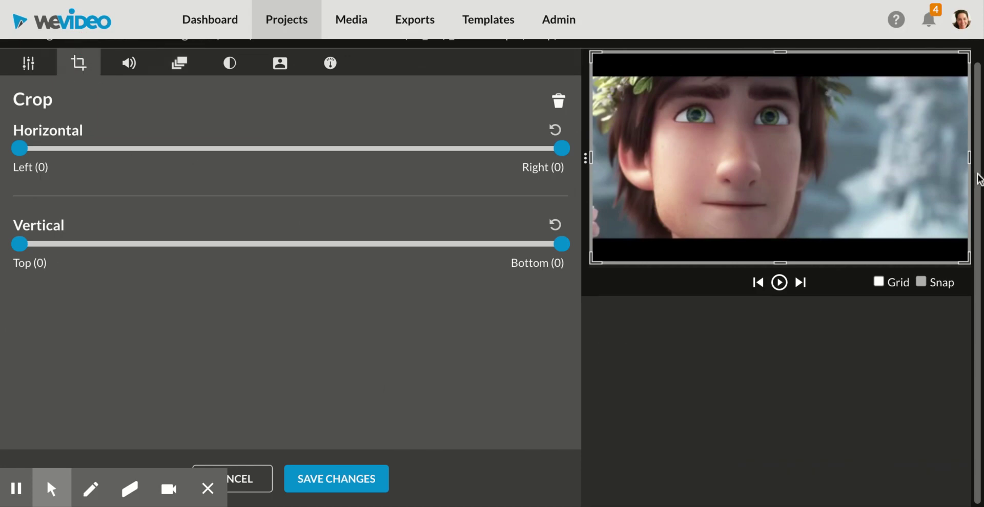
drag(971, 158, 811, 164)
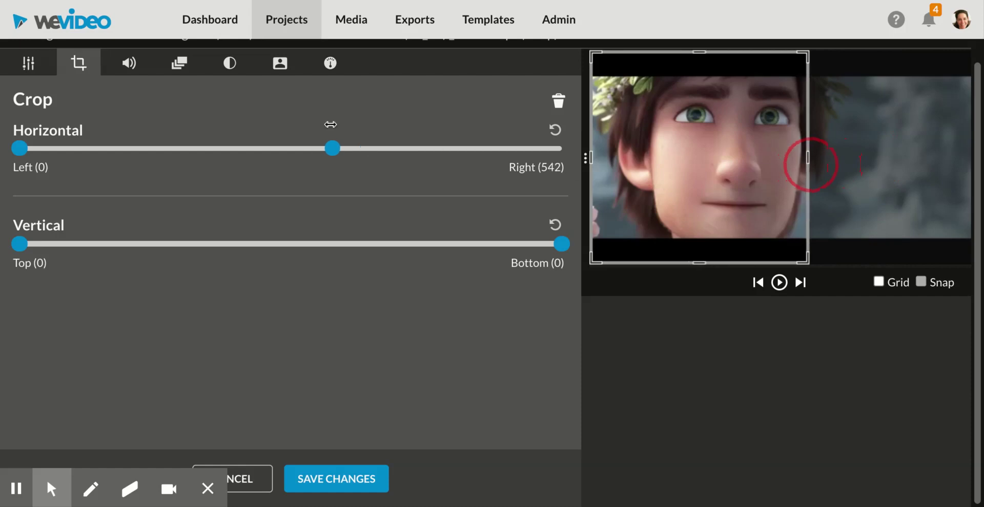
click(685, 152)
click(348, 481)
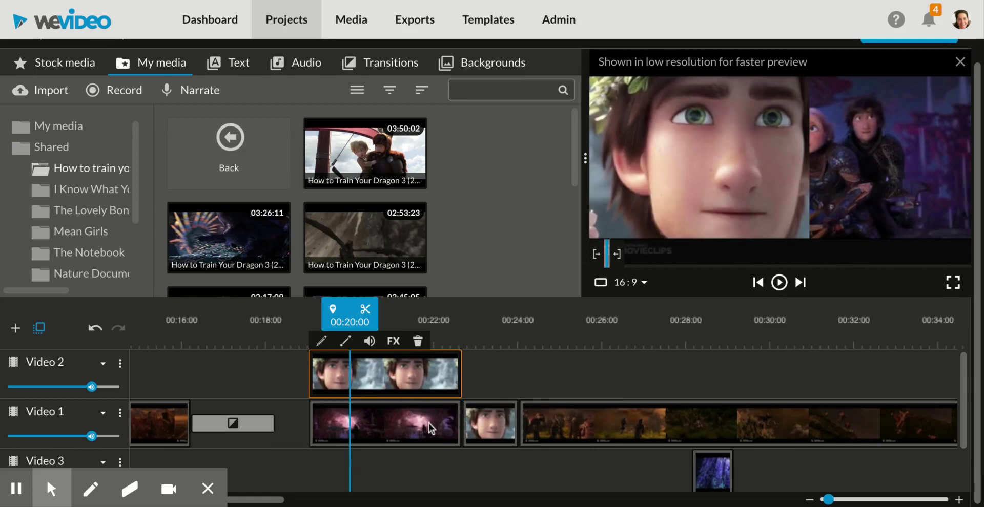
Scale the Video 1 purple clip to 0.87, shift it right to 598, 82, and save.
double_click(411, 422)
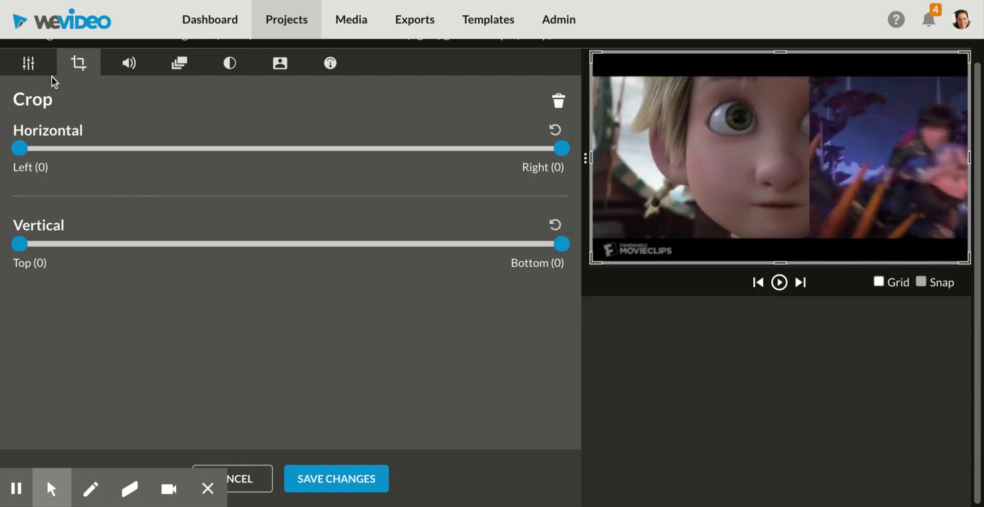
click(29, 63)
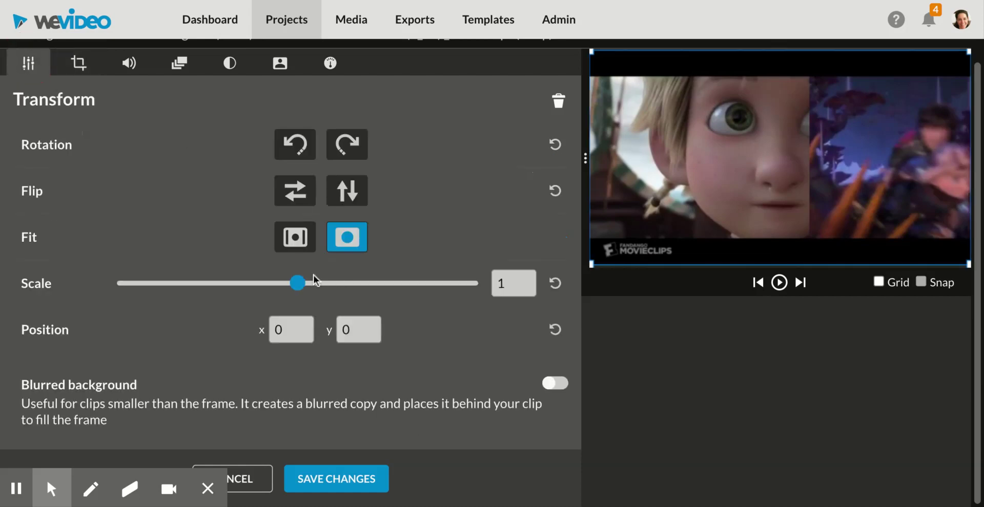
drag(315, 281, 296, 288)
drag(851, 181, 881, 172)
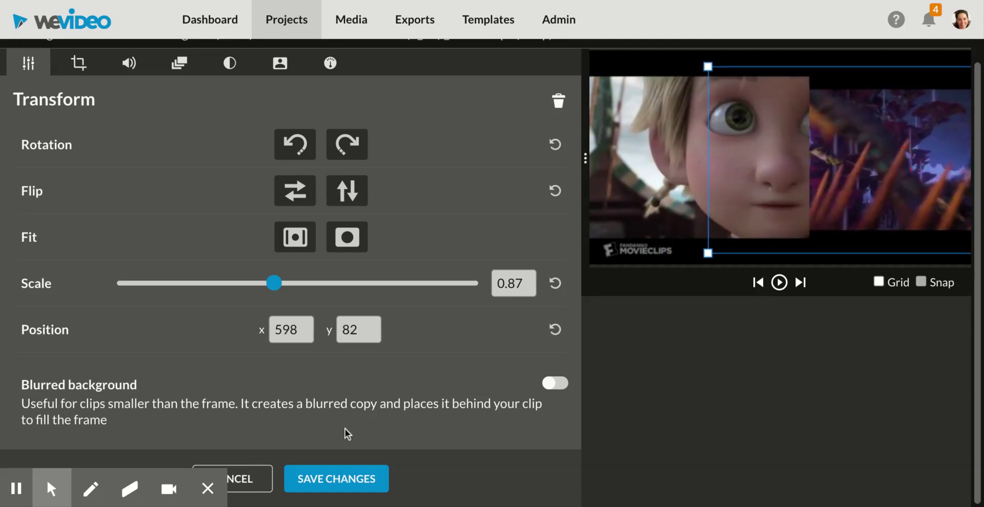
click(331, 477)
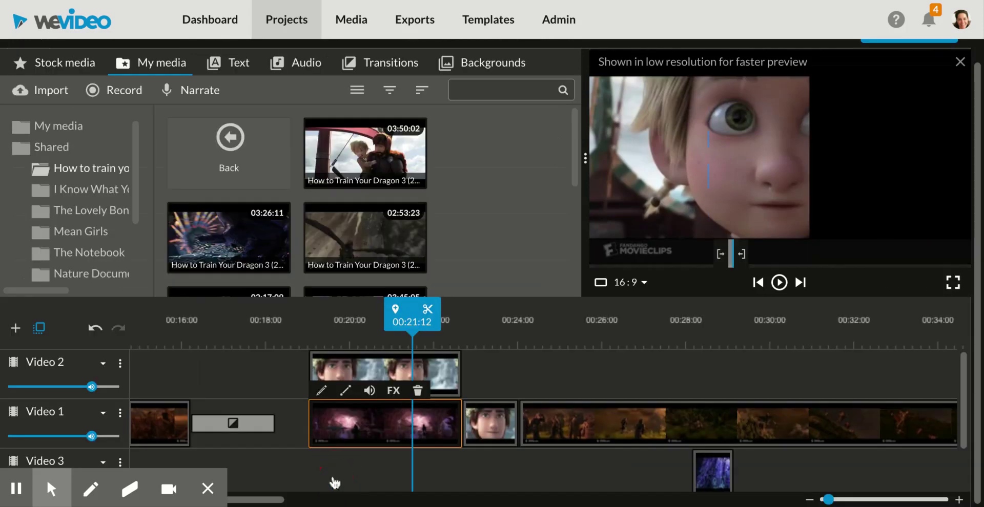
Preview the picture-in-picture from 00:19:01, checking 00:20:22, 00:23:07 and 00:25:06.
click(309, 343)
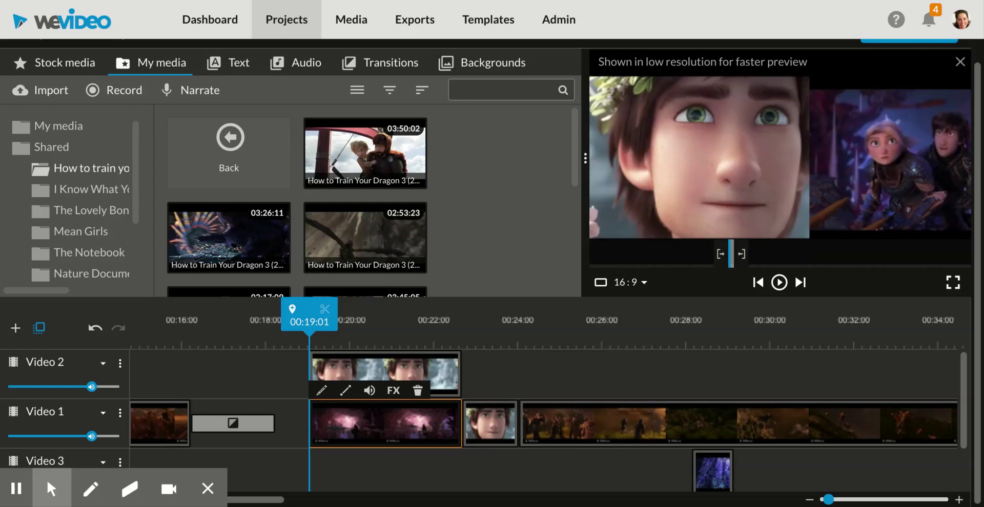
key(space)
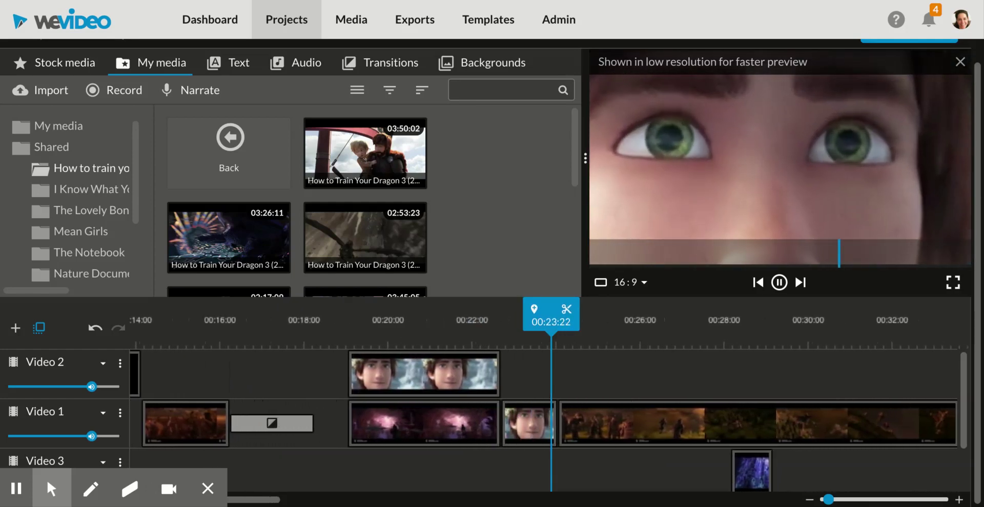
click(400, 422)
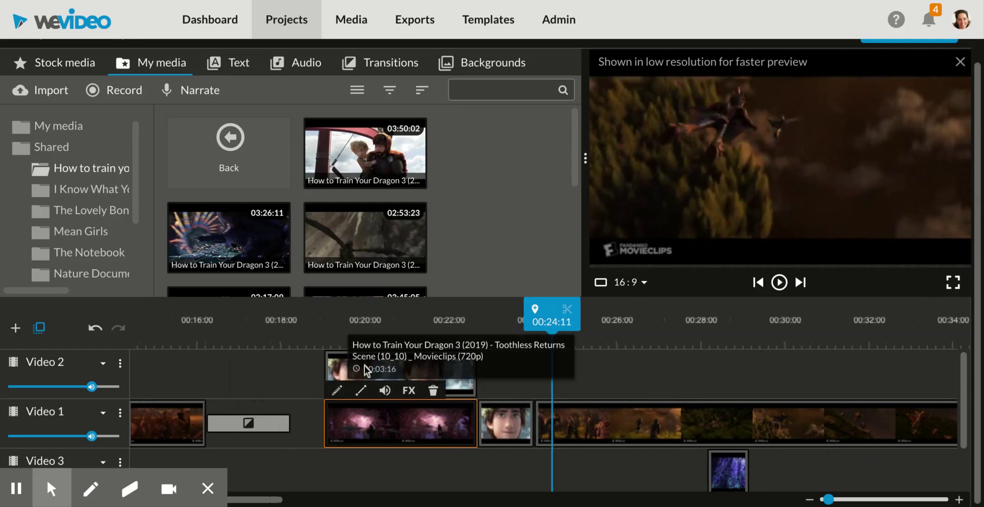
click(402, 325)
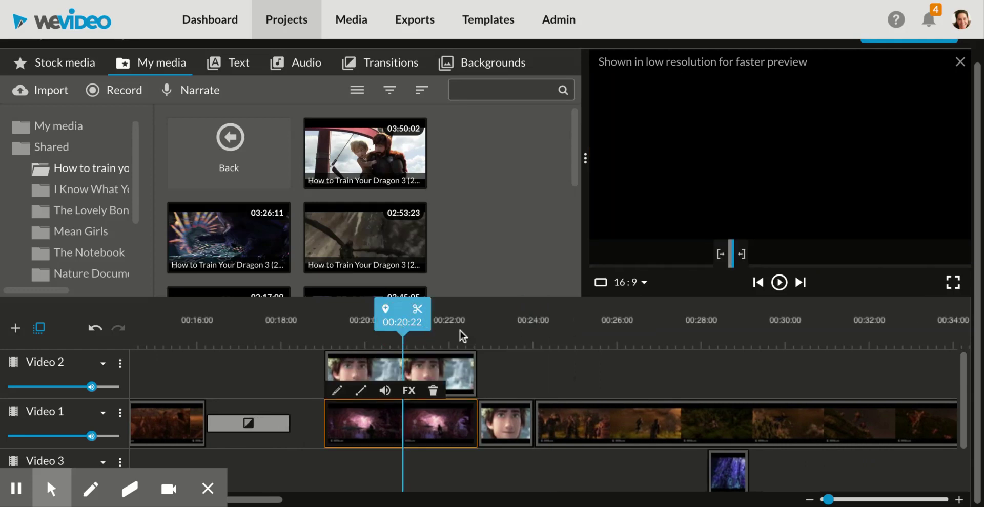
click(503, 333)
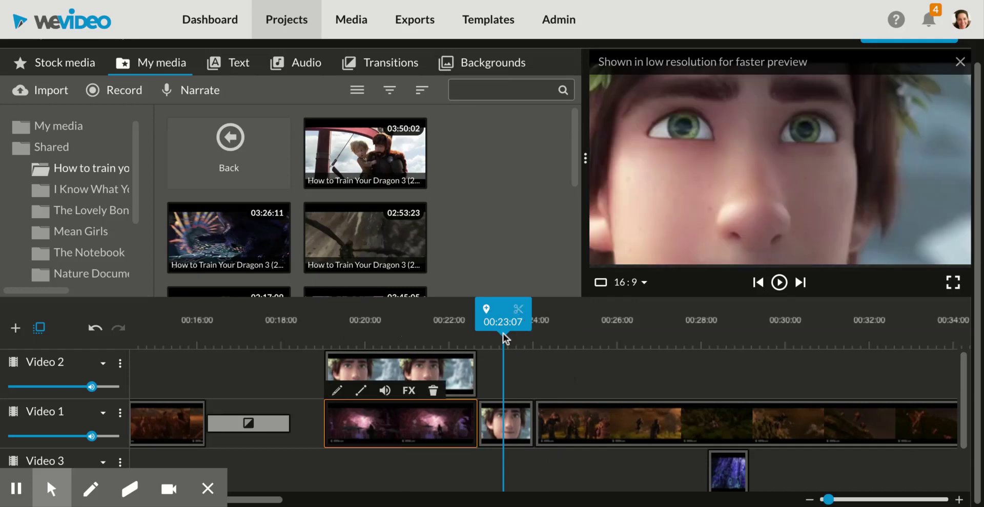
click(586, 334)
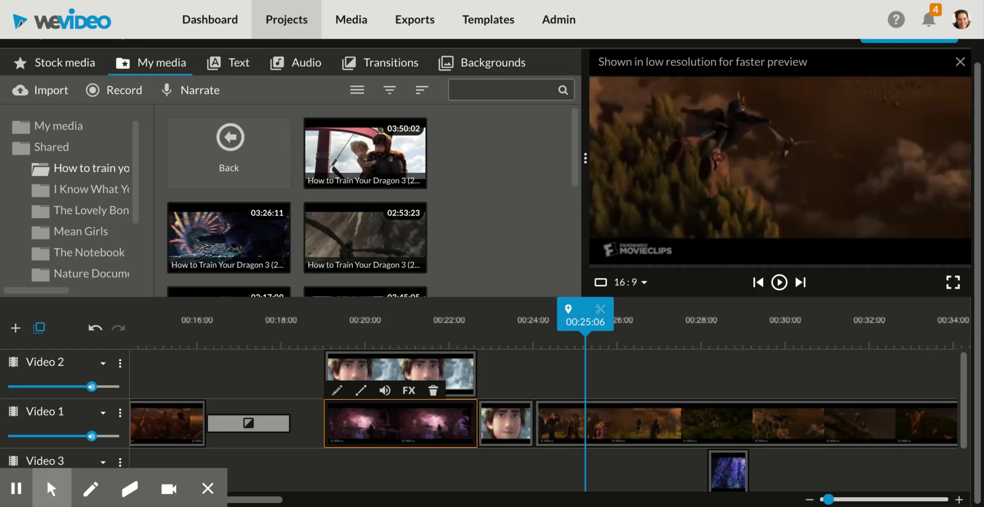
Move the 1-second blue forest clip from Video 3 to the end of Video 1.
scroll(709, 403, right, 5)
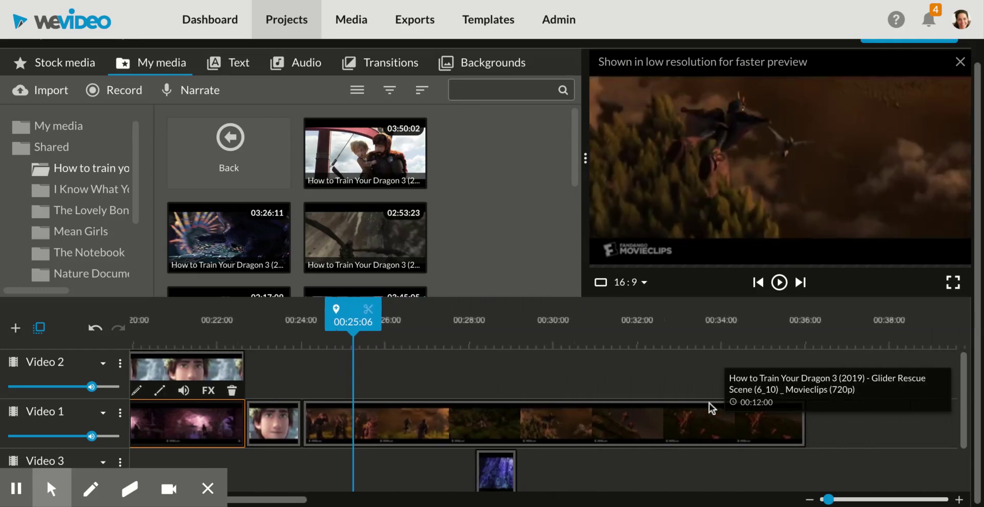
click(497, 468)
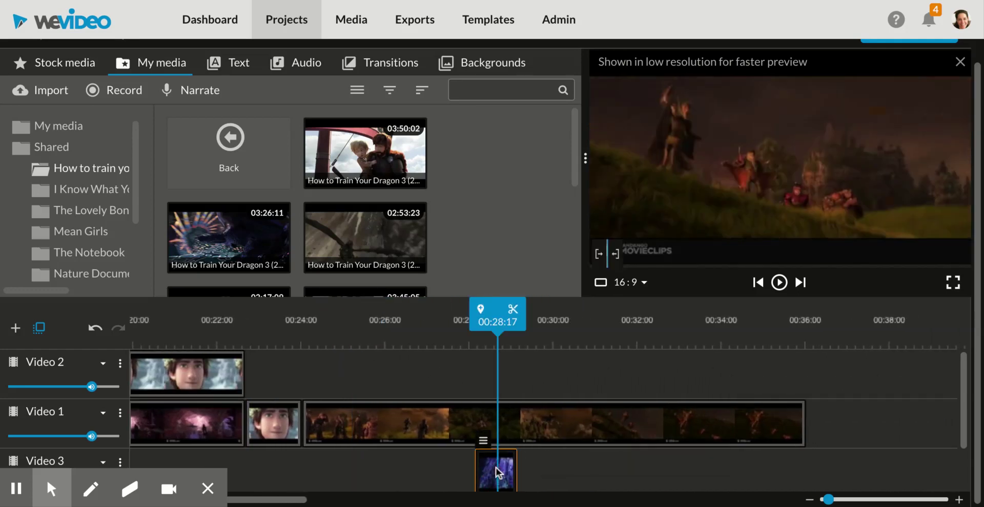
drag(497, 471, 828, 419)
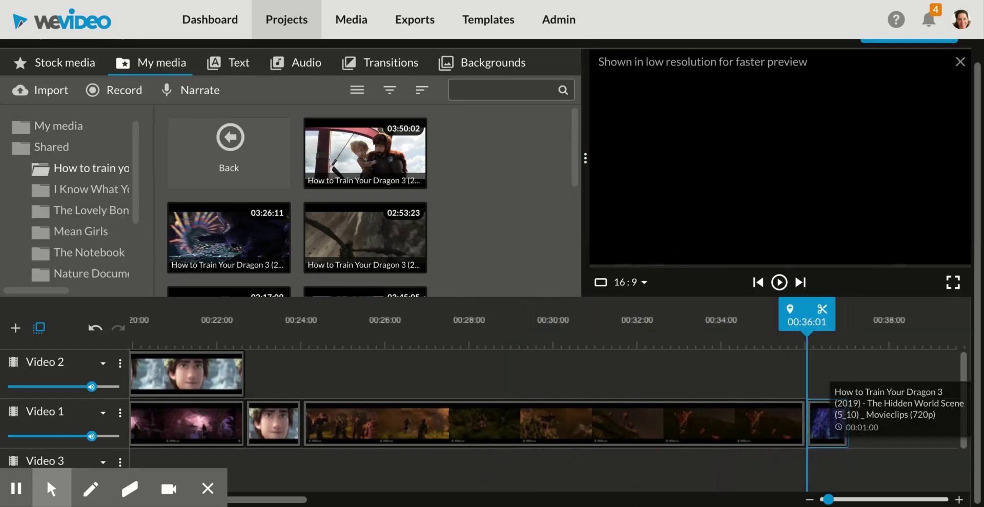